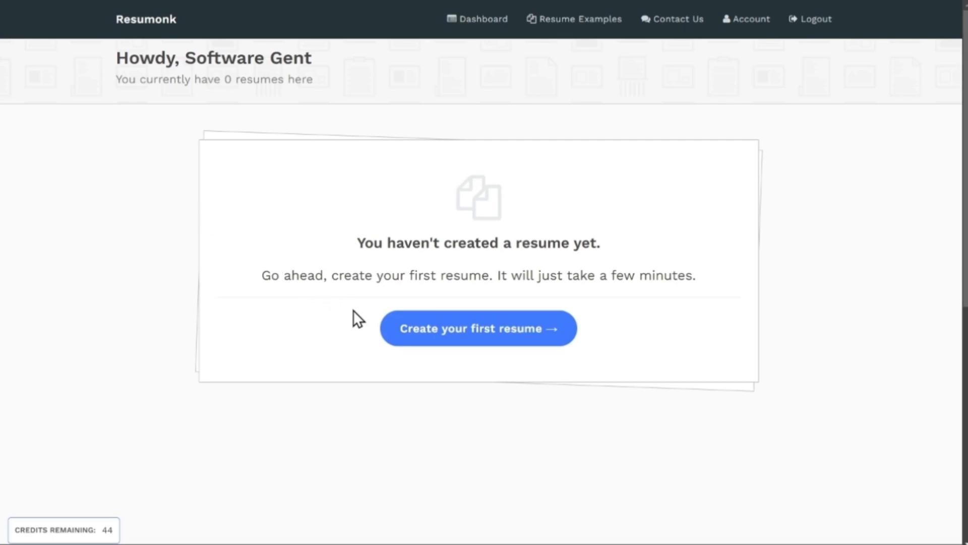
Step: Create the first resume by adding information manually, and enter the first and last name in its contact information
{"action": "left_click", "coordinate": [453, 347]}
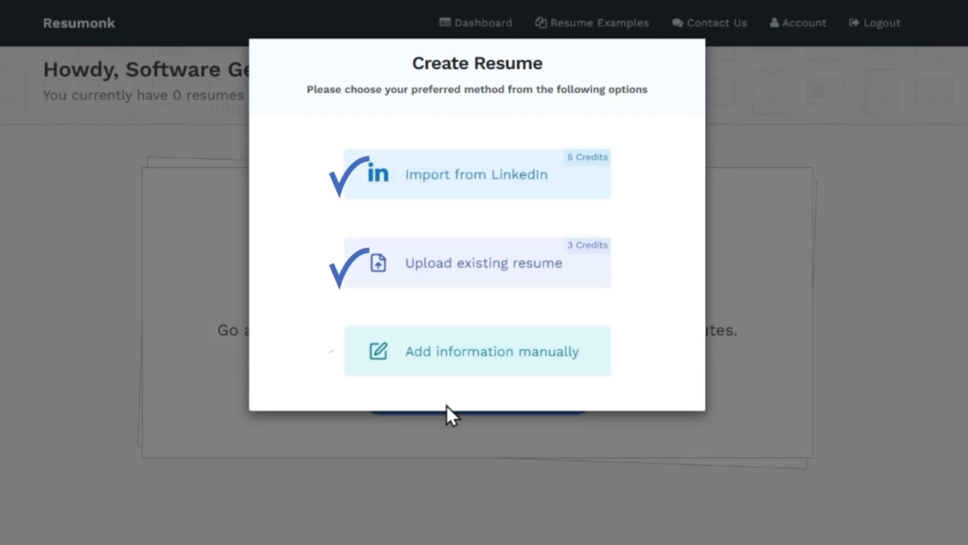
{"action": "left_click", "coordinate": [468, 365]}
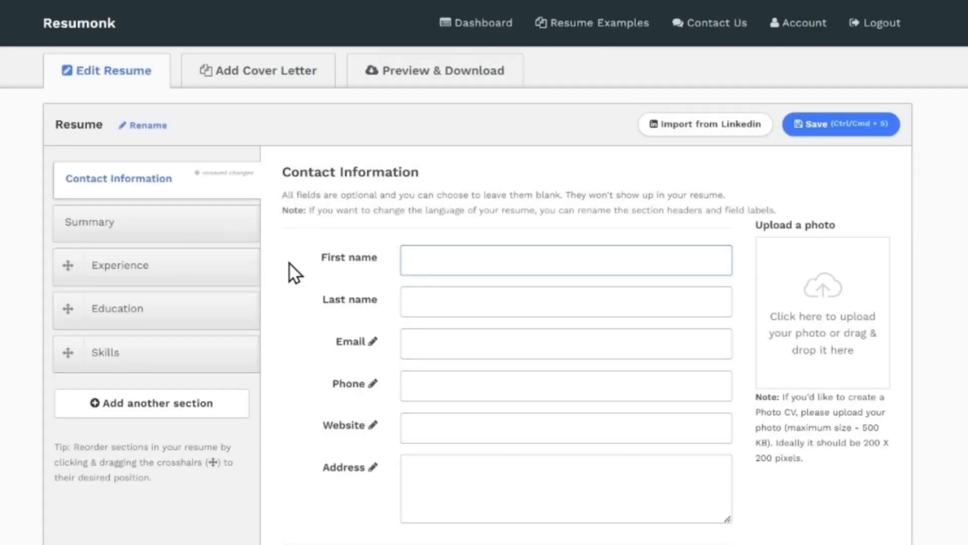
{"action": "type", "text": "Software"}
{"action": "key", "text": "Tab"}
{"action": "type", "text": "Gent"}
{"action": "key", "text": "Tab"}
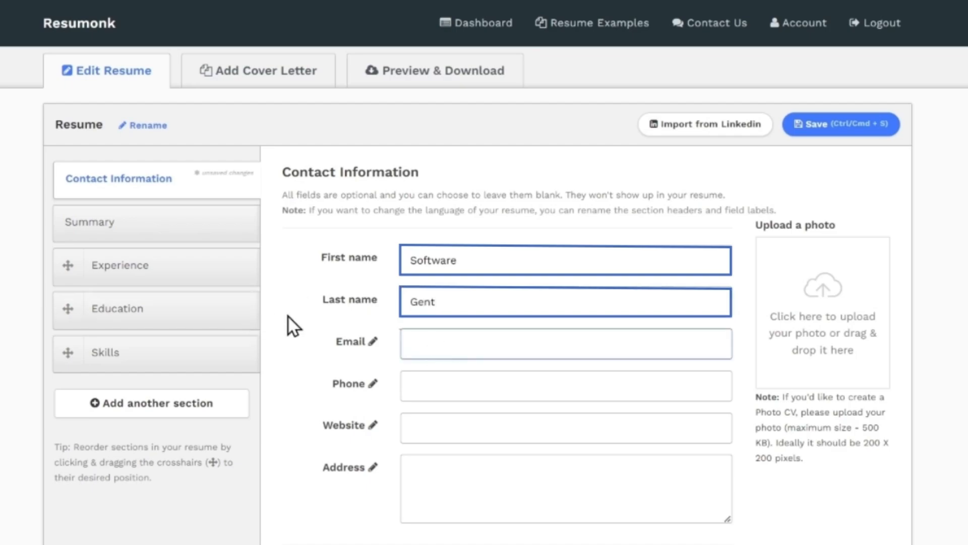
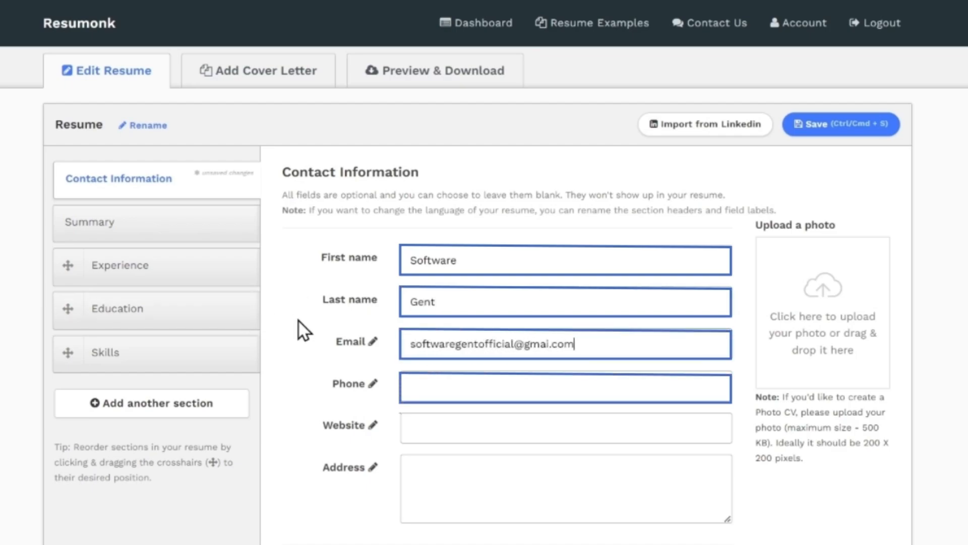
Step: Fill in the contact's email, phone number and address, and upload guy 4.jpg as the resume photo
{"action": "key", "text": "Tab"}
{"action": "left_click", "coordinate": [402, 475]}
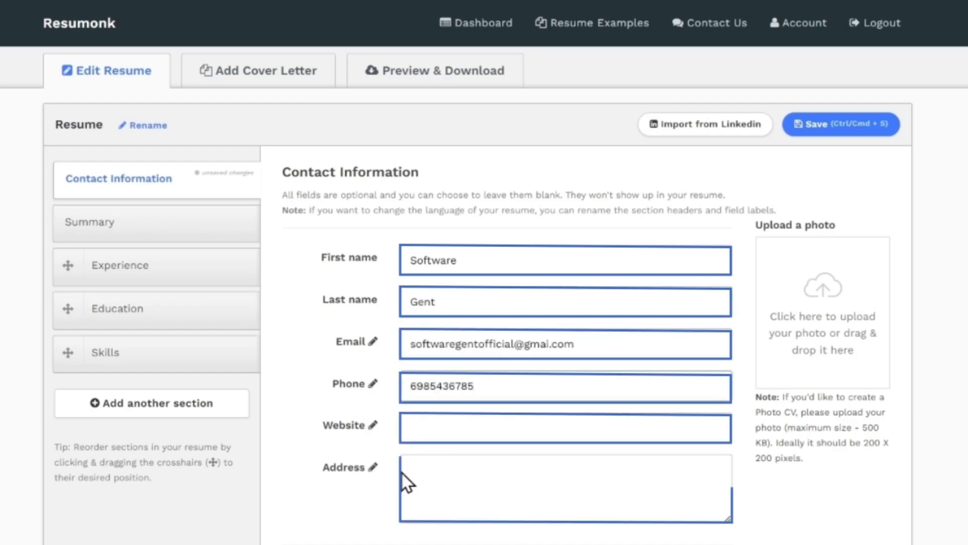
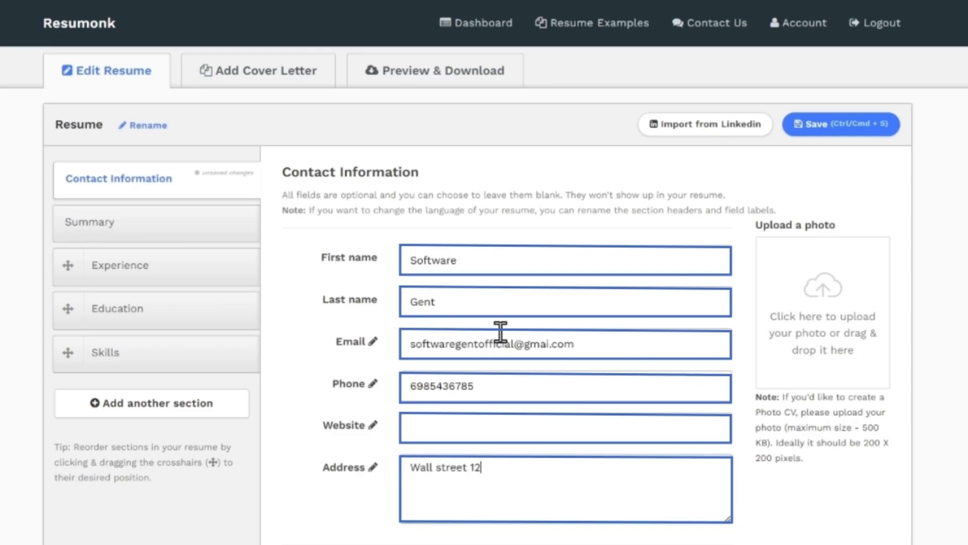
{"action": "left_click", "coordinate": [830, 362]}
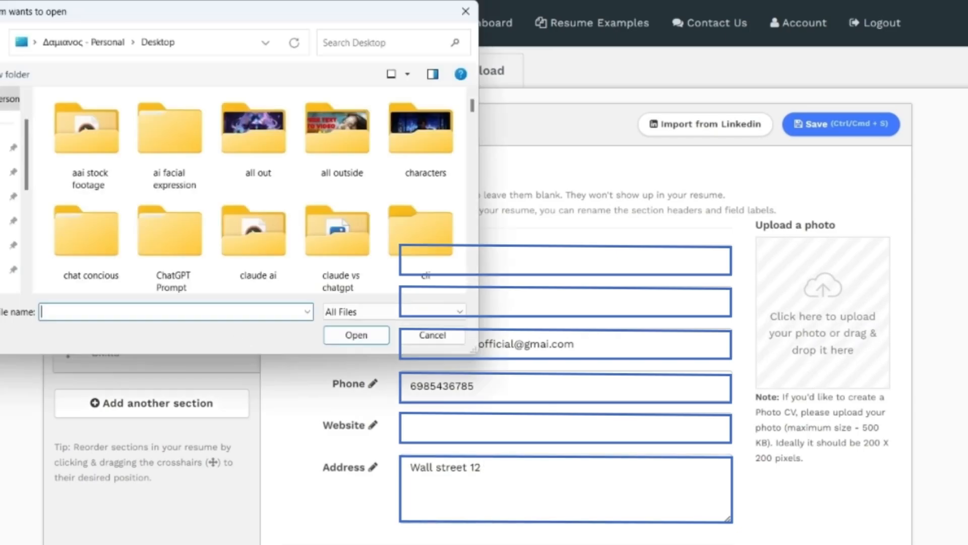
{"action": "left_click", "coordinate": [355, 343]}
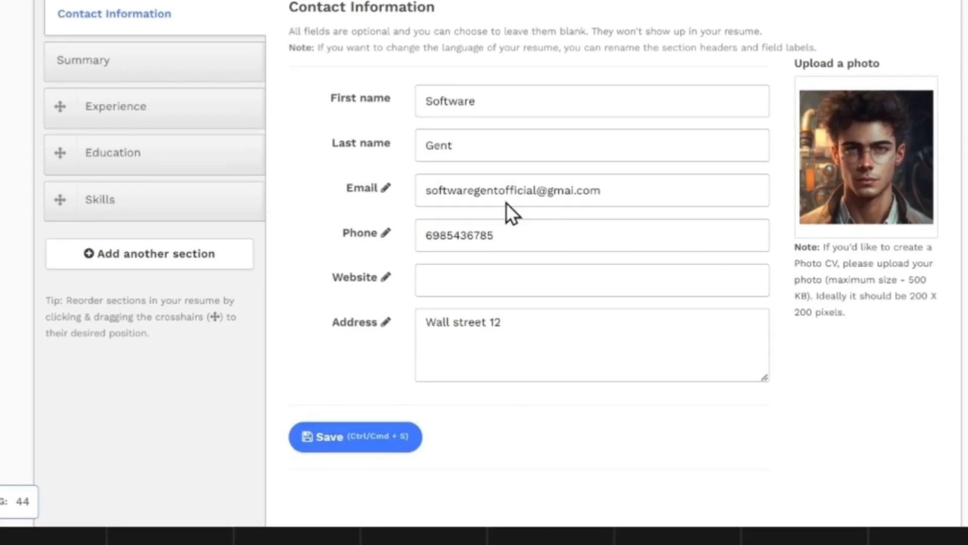
Step: In the Summary section, enter "Software Engineer" as both the headline and the professional summary
{"action": "left_click", "coordinate": [75, 63]}
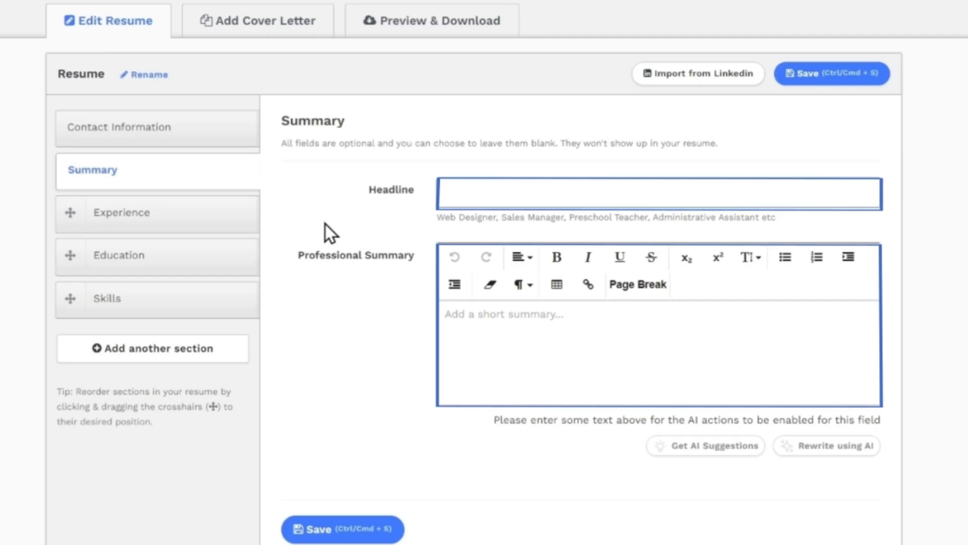
{"action": "type", "text": "Software Enginee"}
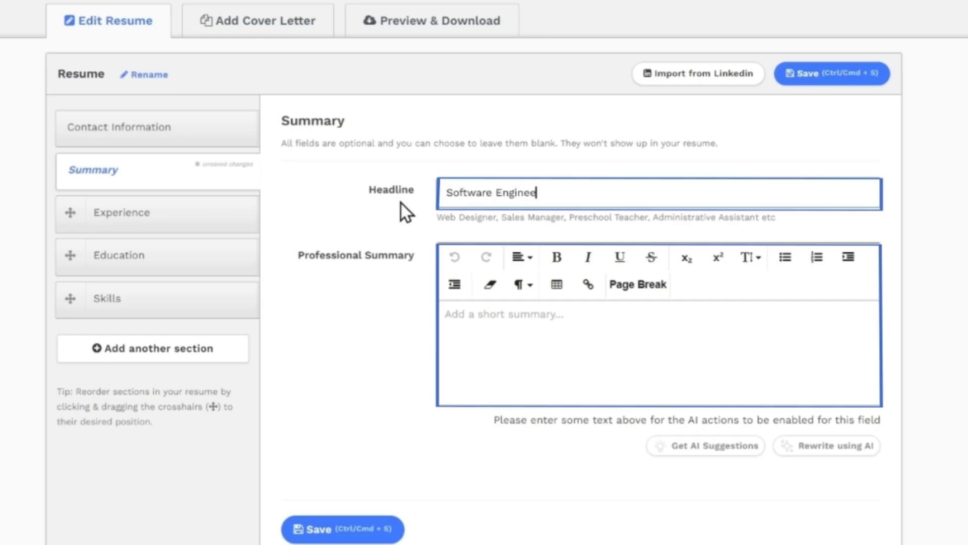
{"action": "type", "text": "r"}
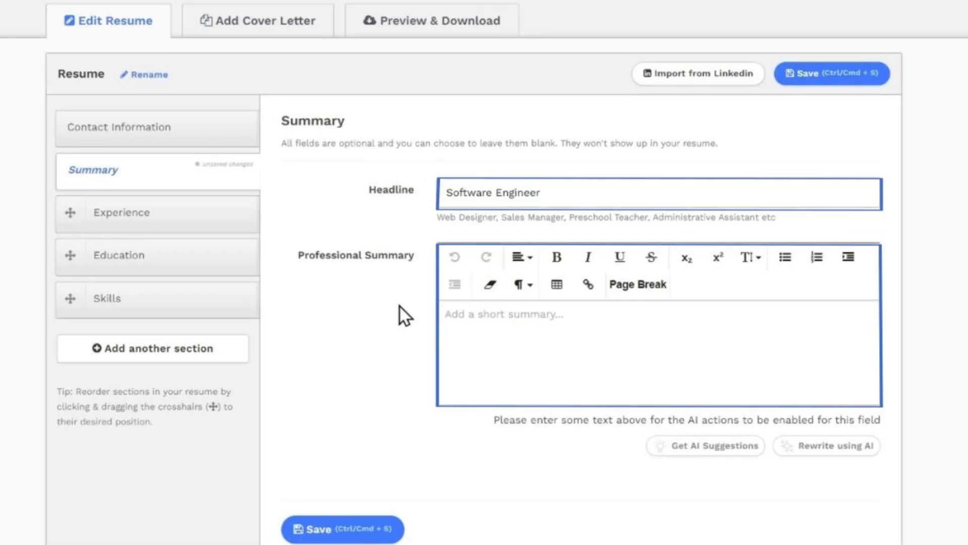
{"action": "type", "text": "Software Engineer"}
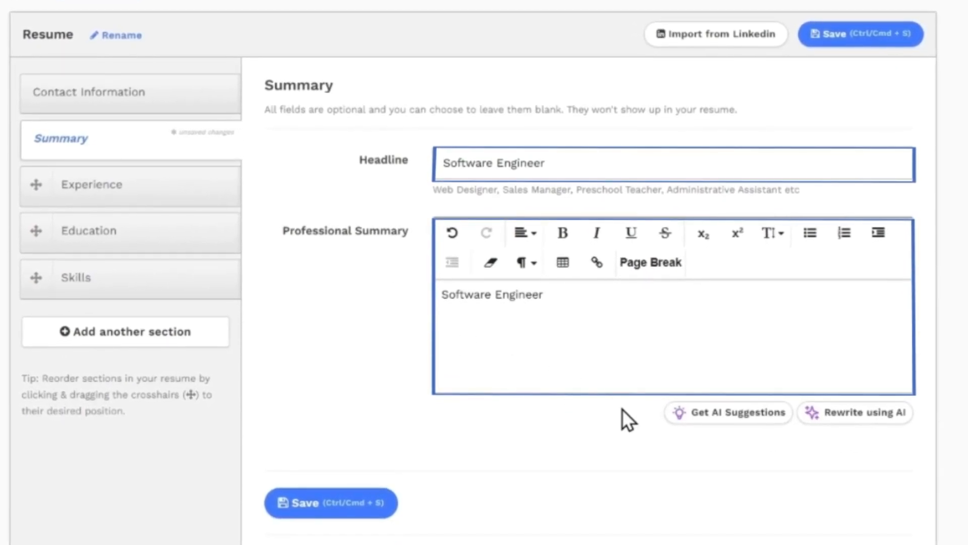
Step: Get AI suggestions for the professional summary and replace its text with the suggested summary sentences
{"action": "left_click", "coordinate": [654, 407]}
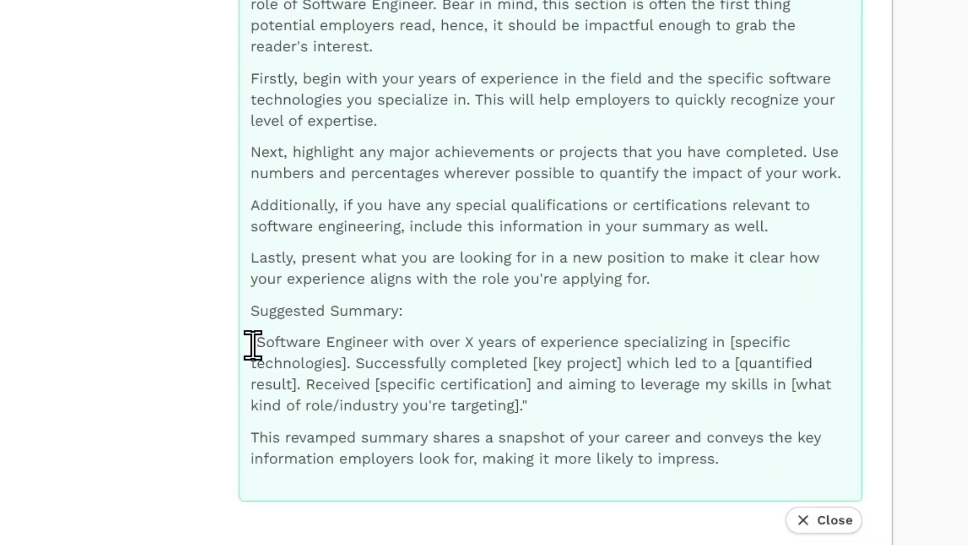
{"action": "left_click_drag", "start_coordinate": [253, 346], "coordinate": [520, 403]}
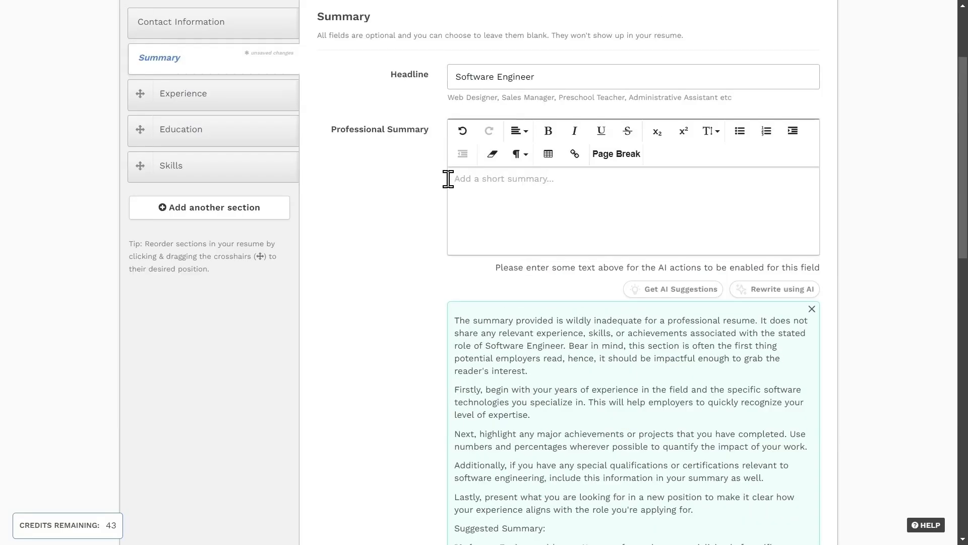
{"action": "type", "text": "Software Engineer with over X years of experience specializing in [specific technologies]. Successfully completed [key project] which led to a [quantified result]. Received [specific certification] and aiming to leverage my skills in [what kind of role/industry you're targeting"}
Step: Replace the summary's years placeholder with 2 and its specific technologies placeholder with JavaScript
{"action": "double_click", "coordinate": [582, 179]}
{"action": "type", "text": "2"}
{"action": "left_click", "coordinate": [511, 191]}
{"action": "key", "text": "BackSpace"}
{"action": "key", "text": "BackSpace"}
{"action": "key", "text": "BackSpace"}
{"action": "key", "text": "BackSpace"}
{"action": "key", "text": "BackSpace"}
{"action": "key", "text": "BackSpace"}
{"action": "key", "text": "BackSpace"}
{"action": "key", "text": "BackSpace"}
{"action": "key", "text": "BackSpace"}
{"action": "key", "text": "BackSpace"}
{"action": "key", "text": "BackSpace"}
{"action": "key", "text": "BackSpace"}
{"action": "key", "text": "BackSpace"}
{"action": "key", "text": "BackSpace"}
{"action": "key", "text": "BackSpace"}
{"action": "key", "text": "BackSpace"}
{"action": "key", "text": "BackSpace"}
{"action": "key", "text": "BackSpace"}
{"action": "key", "text": "BackSpace"}
{"action": "key", "text": "BackSpace"}
{"action": "type", "text": "JavaScript"}
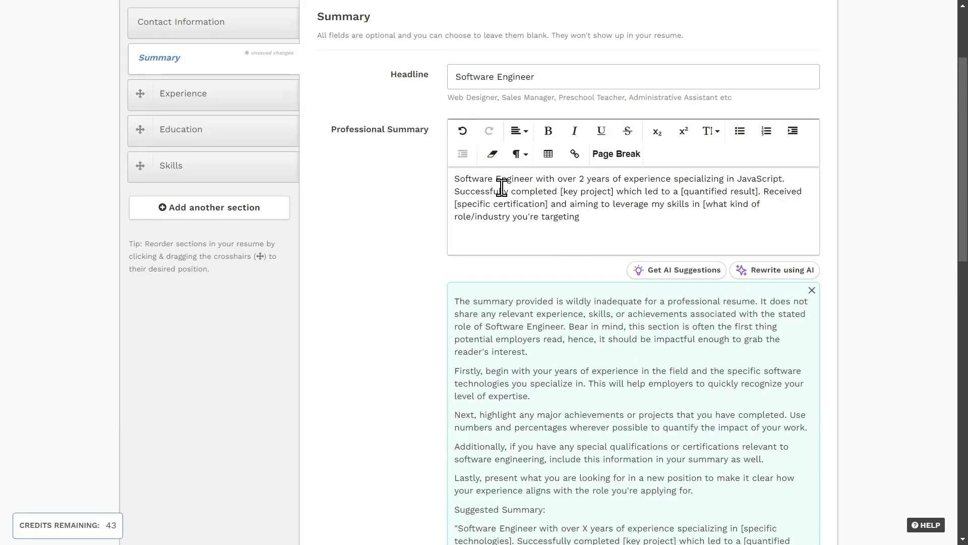
Step: Replace the remaining summary placeholders with SEO project, helping the company ranking higher in search results, software engineer certification, and creating more and better code
{"action": "left_click", "coordinate": [613, 191]}
{"action": "key", "text": "BackSpace"}
{"action": "key", "text": "BackSpace"}
{"action": "key", "text": "BackSpace"}
{"action": "key", "text": "BackSpace"}
{"action": "key", "text": "BackSpace"}
{"action": "key", "text": "BackSpace"}
{"action": "key", "text": "BackSpace"}
{"action": "key", "text": "BackSpace"}
{"action": "key", "text": "BackSpace"}
{"action": "key", "text": "BackSpace"}
{"action": "key", "text": "BackSpace"}
{"action": "key", "text": "BackSpace"}
{"action": "key", "text": "BackSpace"}
{"action": "type", "text": "Pygasus"}
{"action": "double_click", "coordinate": [578, 191]}
{"action": "key", "text": "BackSpace"}
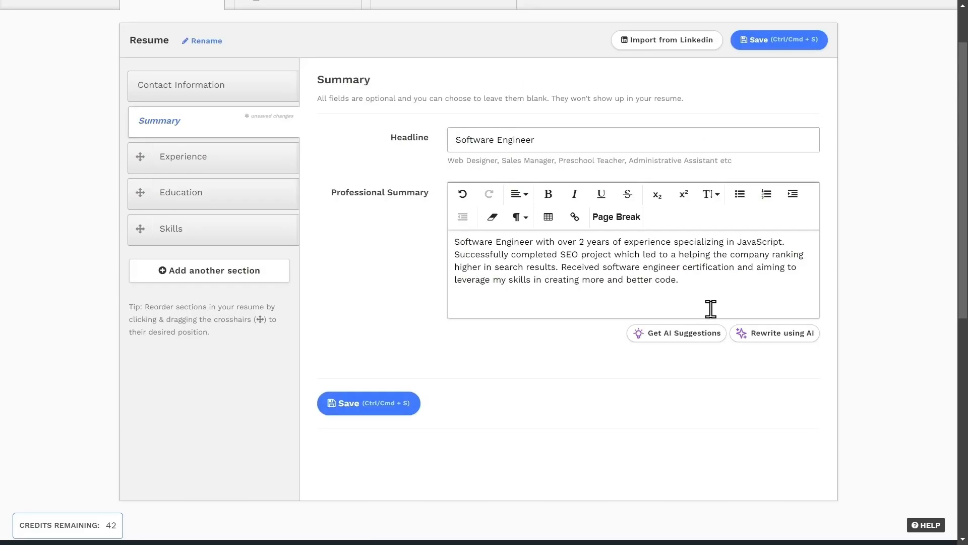
Step: Rewrite the professional summary using AI, copy the rewritten bullets into the summary field, and save the resume
{"action": "left_click", "coordinate": [772, 338]}
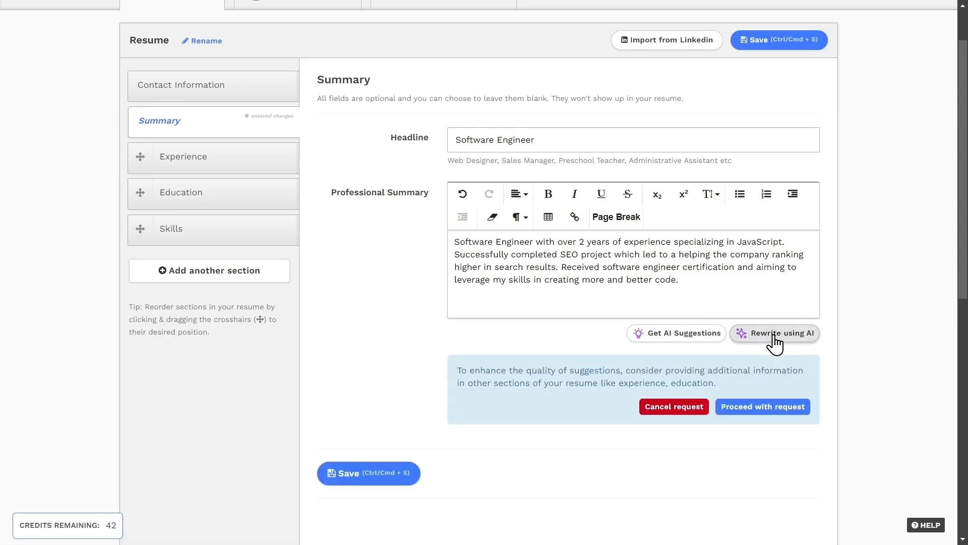
{"action": "left_click", "coordinate": [763, 406]}
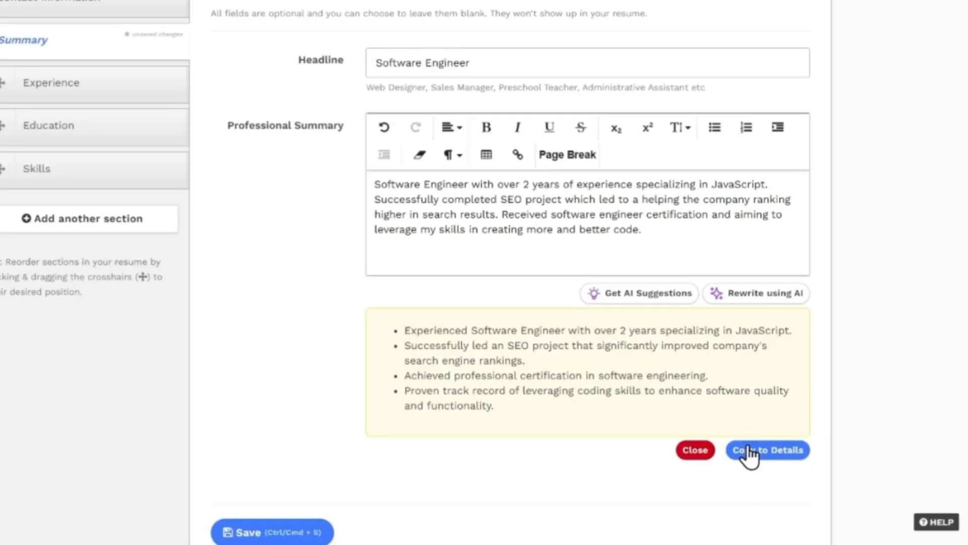
{"action": "left_click", "coordinate": [769, 464]}
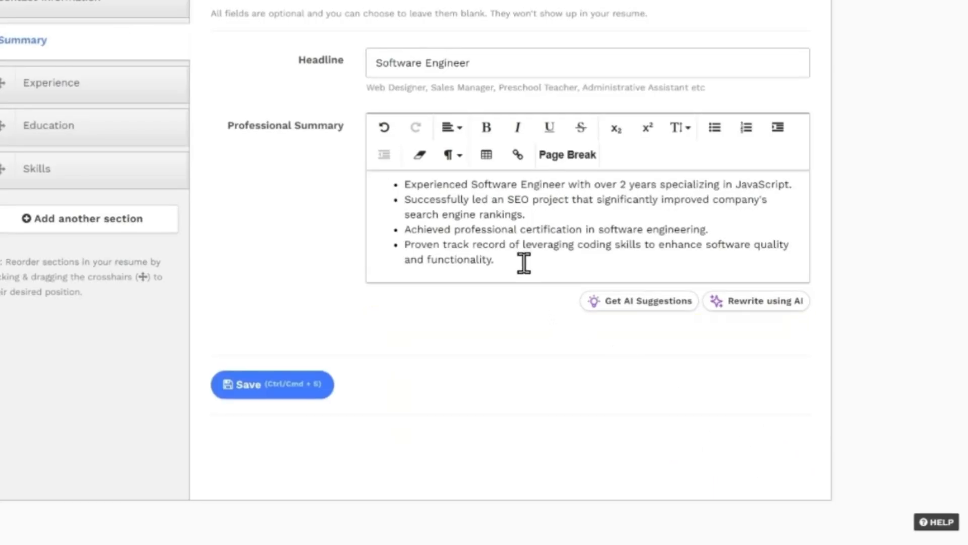
{"action": "left_click_drag", "start_coordinate": [523, 263], "coordinate": [418, 214]}
{"action": "left_click", "coordinate": [496, 264]}
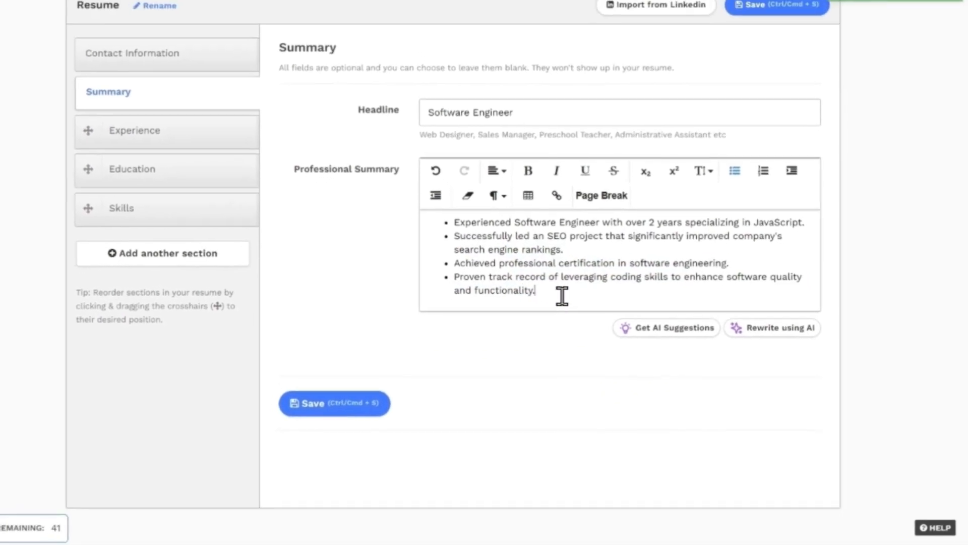
{"action": "left_click", "coordinate": [380, 418]}
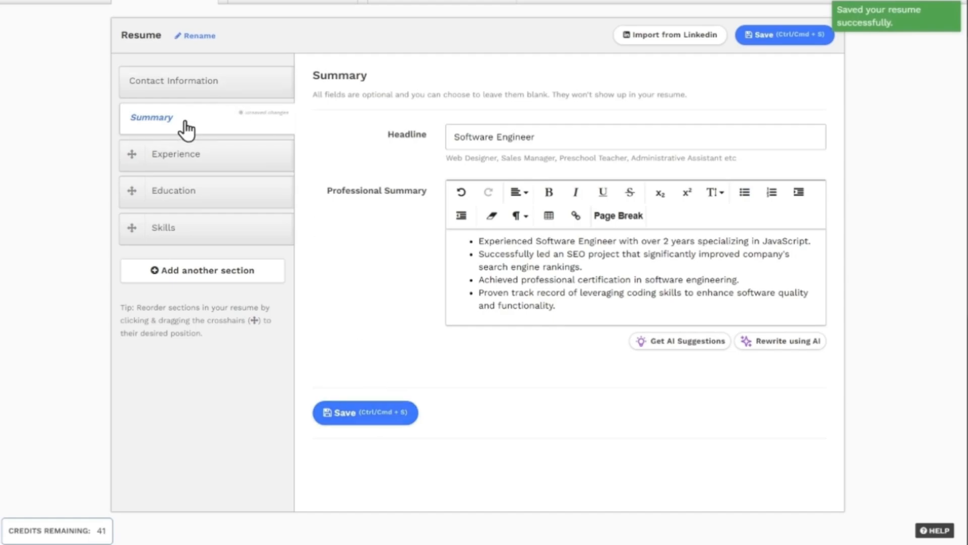
Step: In the Experience section, enter company Google, designation Software Engineer, and dates November 2022 - December 2023
{"action": "left_click", "coordinate": [174, 162]}
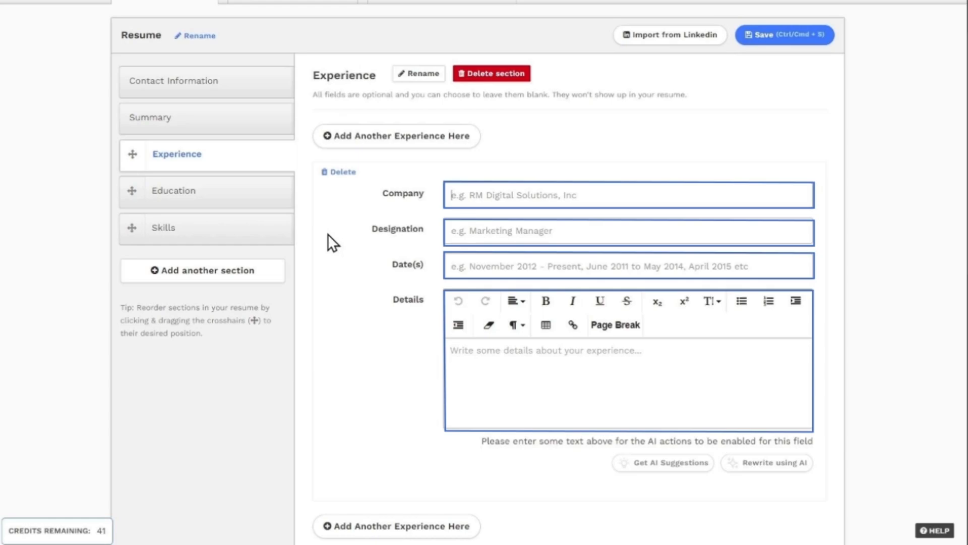
{"action": "type", "text": "Google"}
{"action": "key", "text": "Tab"}
{"action": "type", "text": "Softwar"}
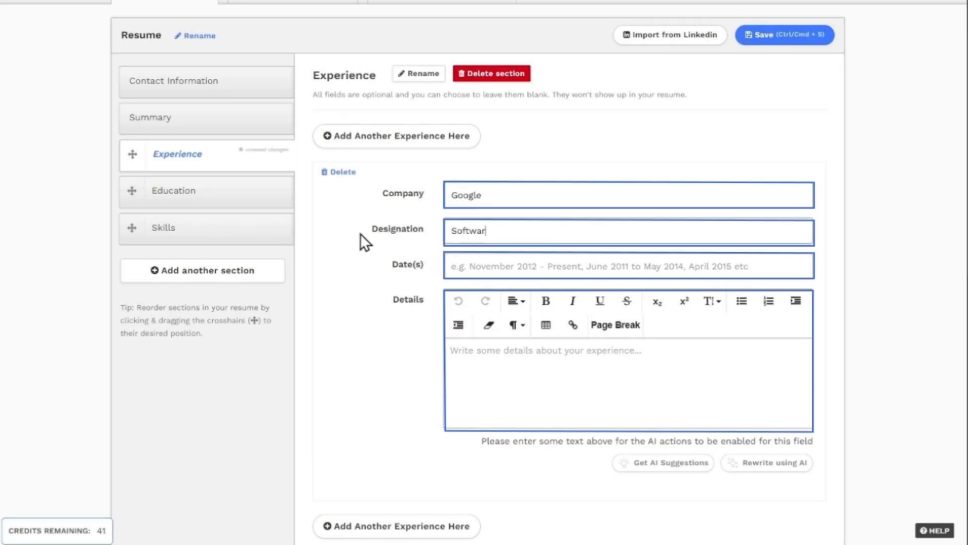
{"action": "type", "text": "e Engineer"}
{"action": "key", "text": "Tab"}
{"action": "type", "text": "November 2"}
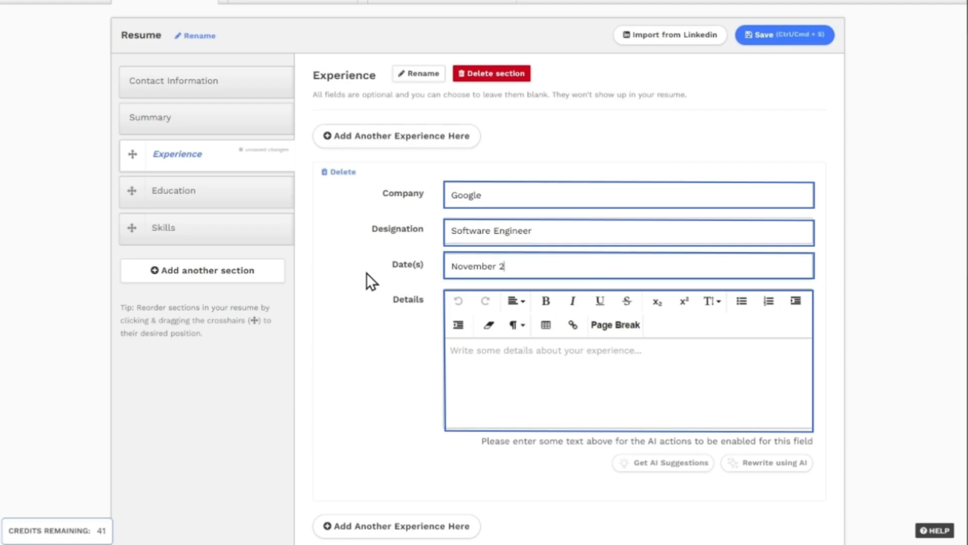
{"action": "type", "text": "022 - December 2023"}
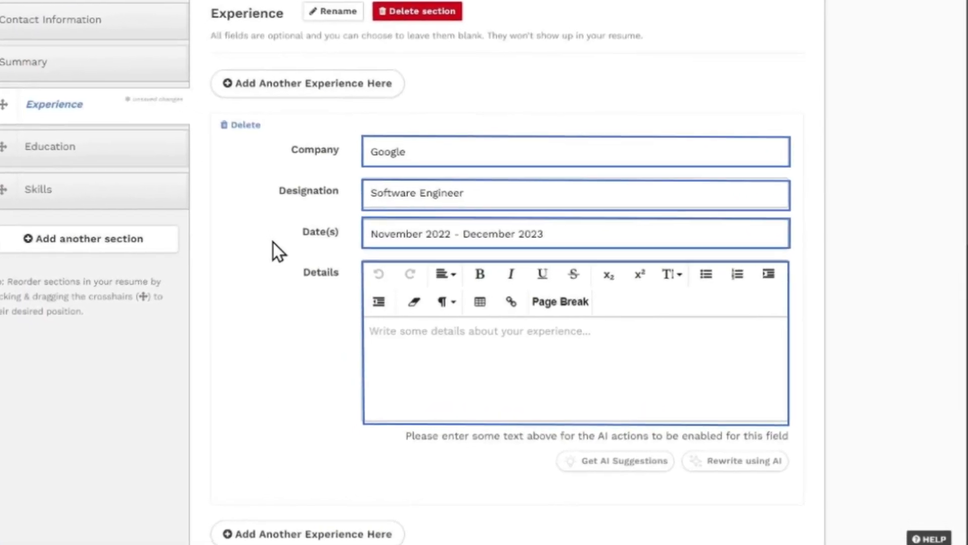
Step: Enter the Google job details: "Designed and developed new code systems, optimized performance, I worked in machine learning and I maintained the code as well."
{"action": "key", "text": "Tab"}
{"action": "type", "text": "Designed and developed new code"}
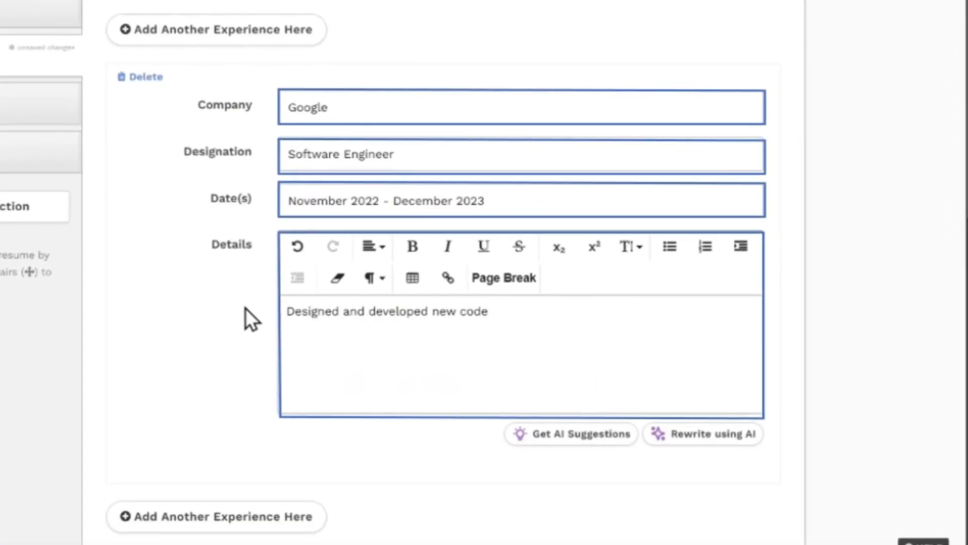
{"action": "type", "text": " systems, optimized performan"}
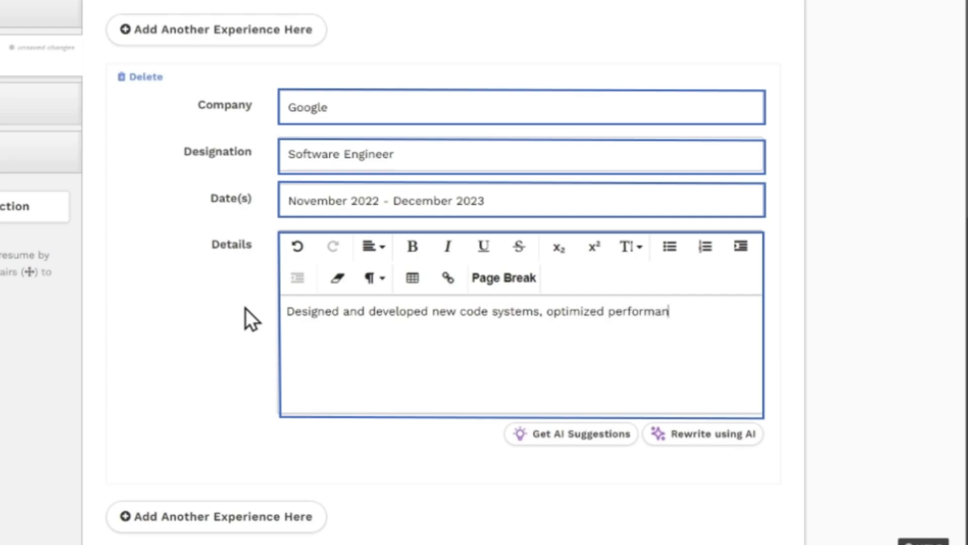
{"action": "type", "text": "ce, I worked in machine learning and I maintained"}
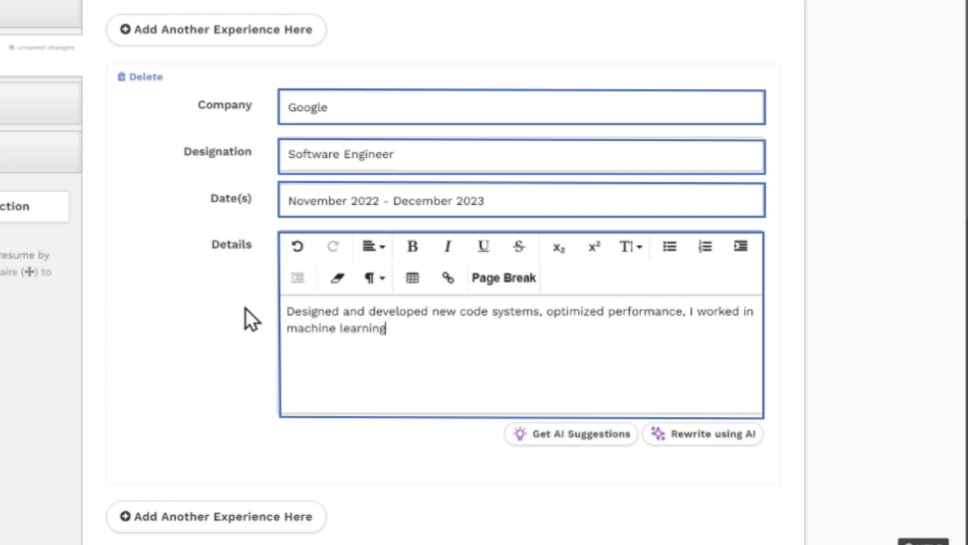
{"action": "type", "text": " the code as well."}
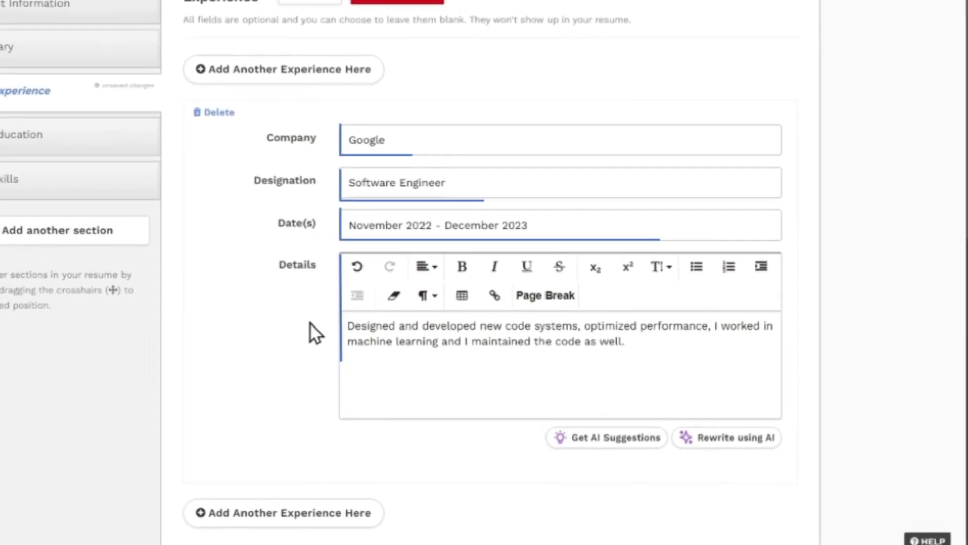
Step: Rewrite the Google experience details using AI and copy the rewritten bullets into the details
{"action": "left_click", "coordinate": [720, 438]}
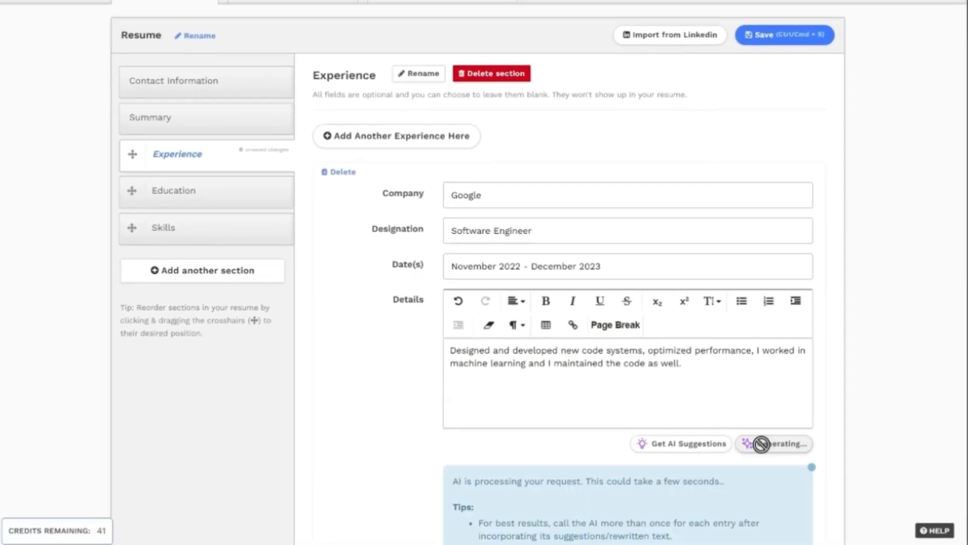
{"action": "scroll", "coordinate": [762, 444], "scroll_direction": "down", "scroll_amount": 3}
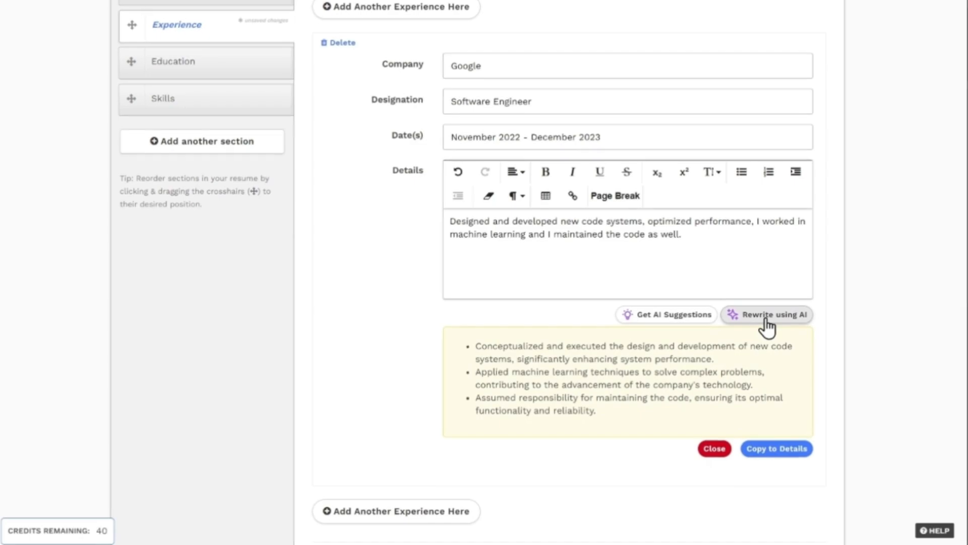
{"action": "left_click", "coordinate": [777, 448]}
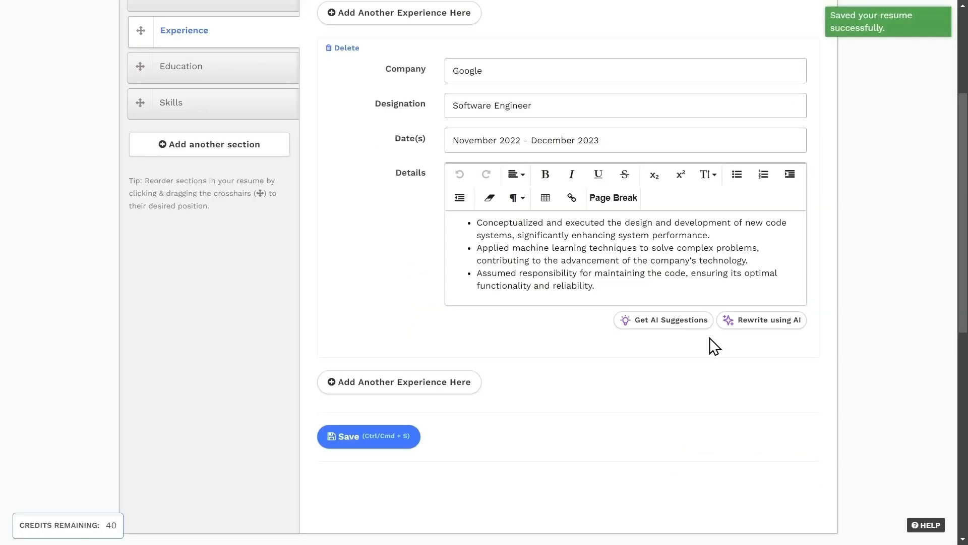
Step: Get AI suggestions for the Google experience, replace its details with the three suggested job description bullets, and save the resume
{"action": "left_click", "coordinate": [664, 325]}
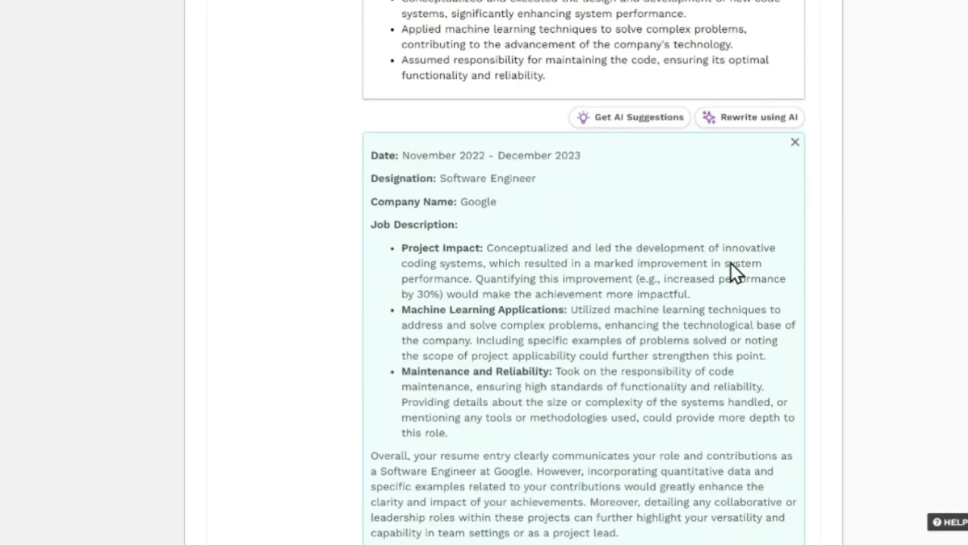
{"action": "left_click_drag", "start_coordinate": [403, 249], "coordinate": [555, 434]}
{"action": "key", "text": "ctrl+c"}
{"action": "left_click_drag", "start_coordinate": [553, 73], "coordinate": [390, 0]}
{"action": "key", "text": "BackSpace"}
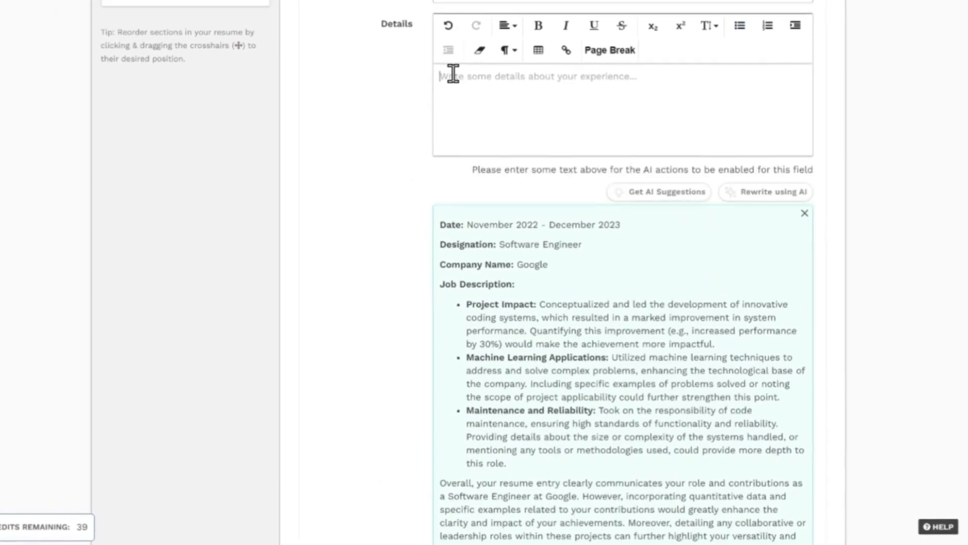
{"action": "key", "text": "ctrl+v"}
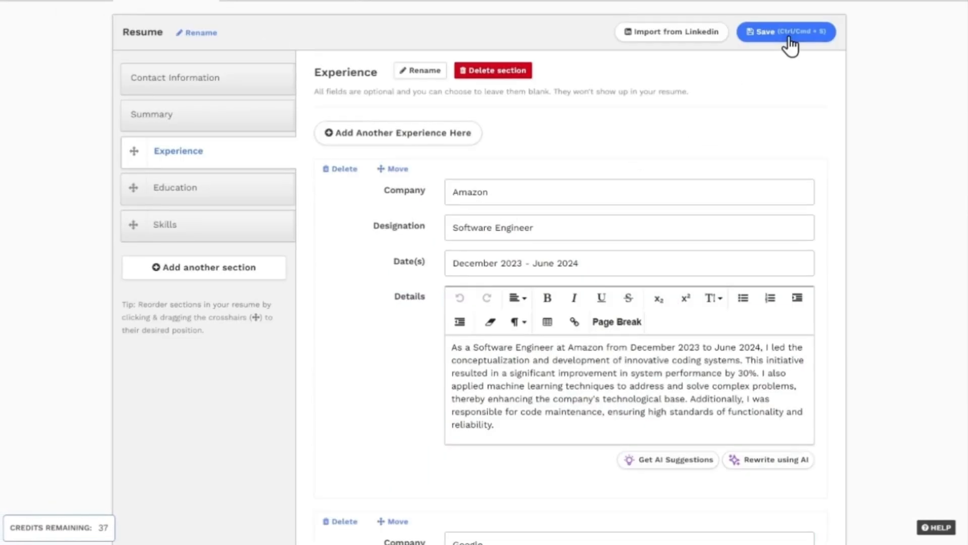
{"action": "left_click", "coordinate": [788, 38]}
Step: In the Education section, enter institute Harvard, degree "Compute Science", and dates June 2018 - September 2022
{"action": "left_click", "coordinate": [177, 210]}
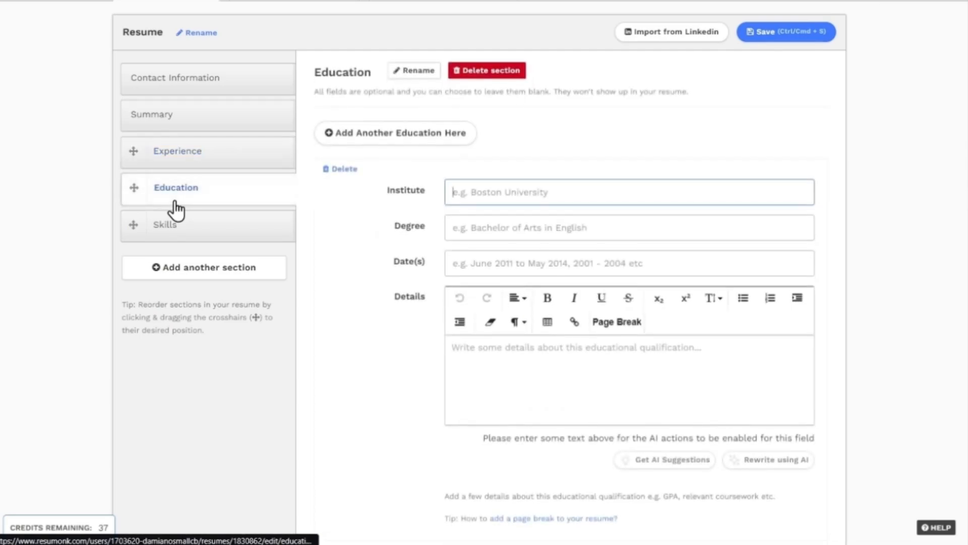
{"action": "type", "text": "Harvard"}
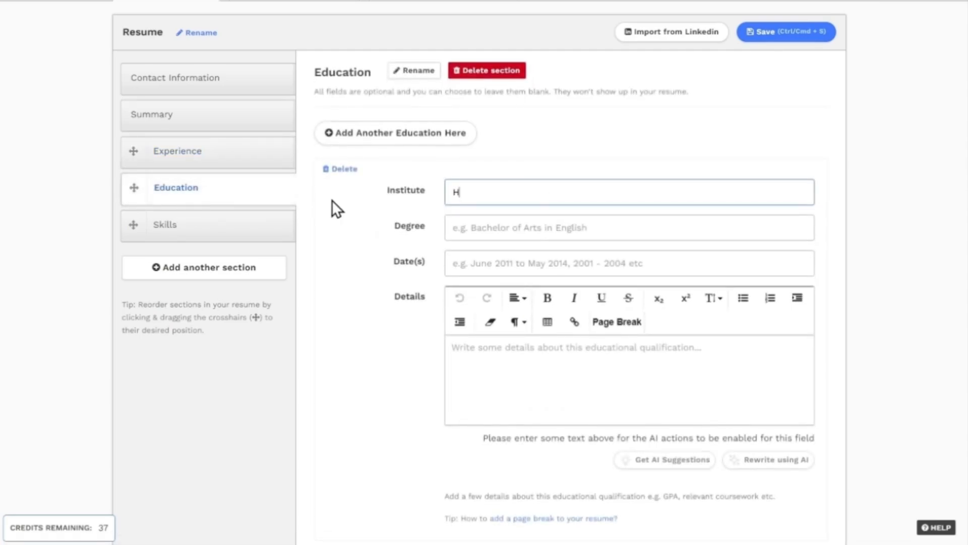
{"action": "key", "text": "Tab"}
{"action": "type", "text": "Compute Science"}
{"action": "key", "text": "Tab"}
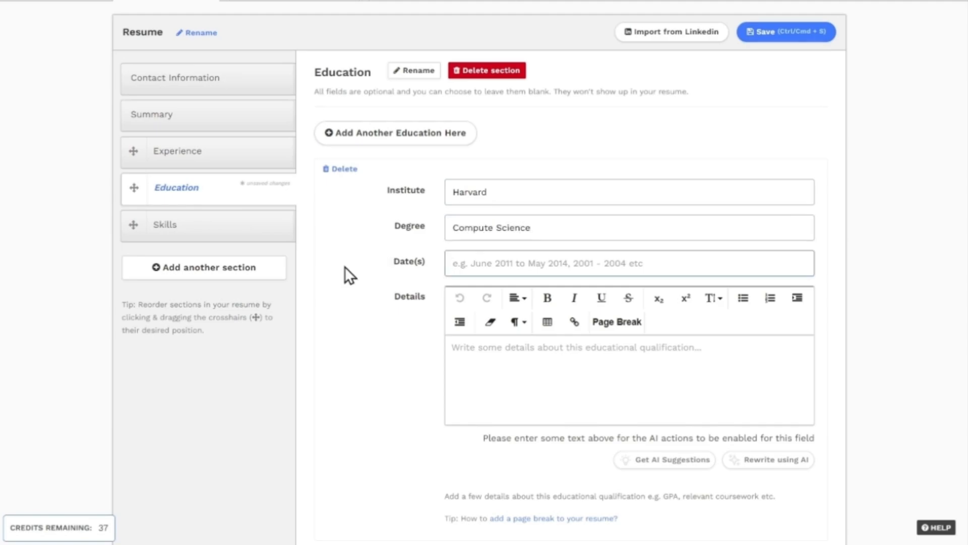
{"action": "type", "text": "June 21"}
{"action": "key", "text": "BackSpace"}
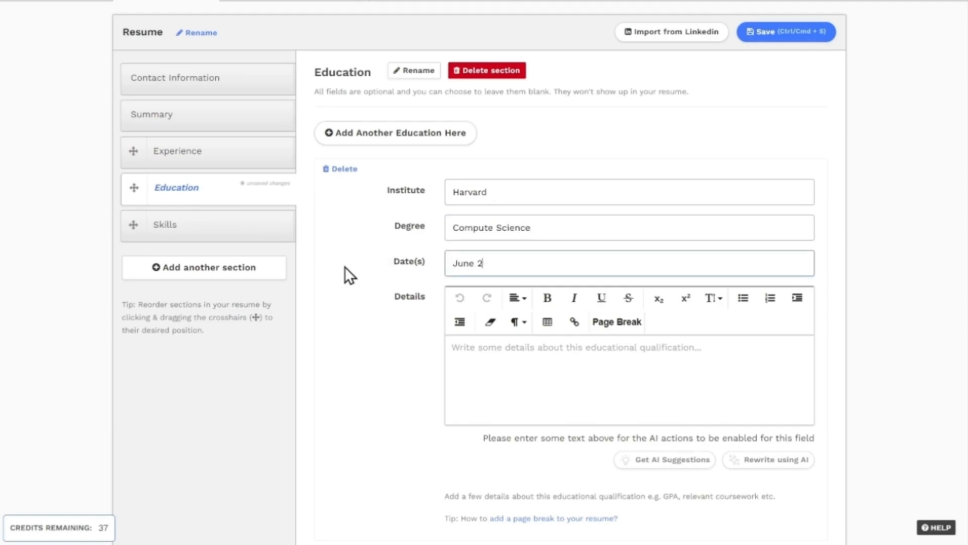
{"action": "type", "text": "018 - September 2022"}
{"action": "key", "text": "Tab"}
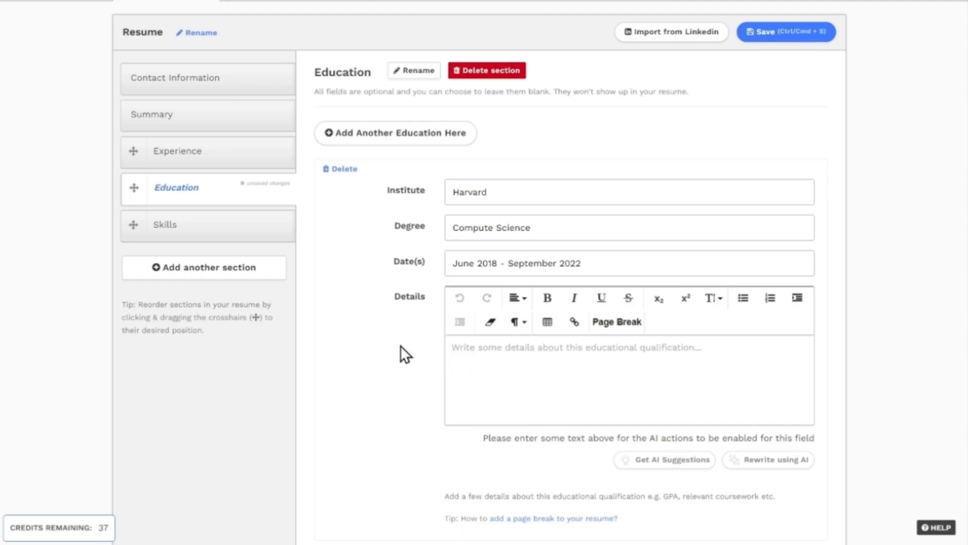
Step: Enter "Harvard, Compute Science" as the education details and request AI suggestions for them
{"action": "type", "text": "Harvard, Compute Science"}
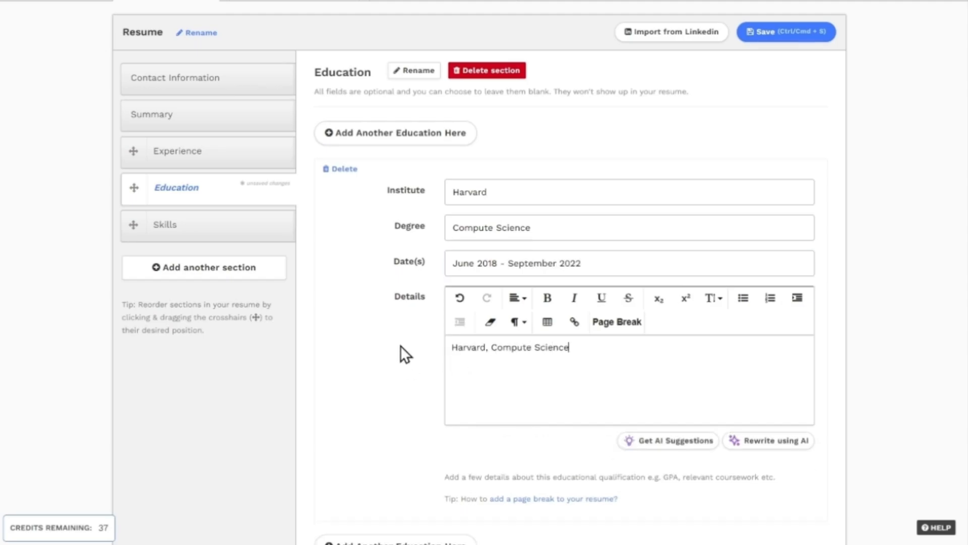
{"action": "left_click", "coordinate": [659, 443]}
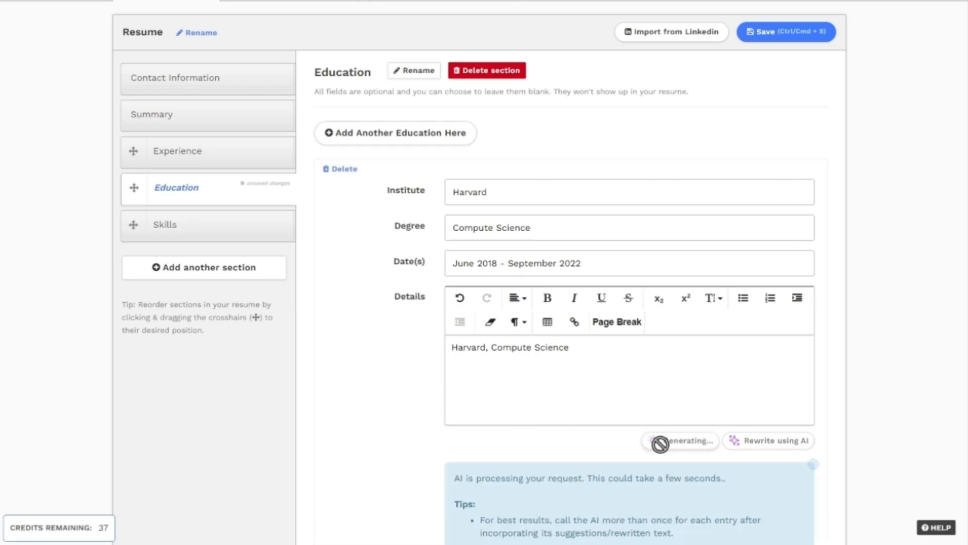
Step: Replace the education details with the AI's improved Harvard University description and save the resume
{"action": "scroll", "coordinate": [718, 474], "scroll_direction": "down", "scroll_amount": 3}
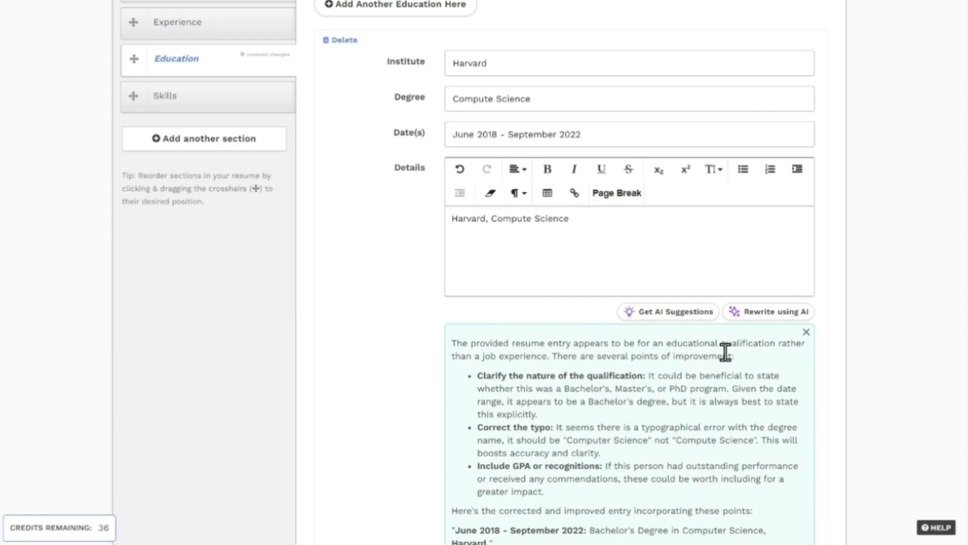
{"action": "scroll", "coordinate": [725, 351], "scroll_direction": "down", "scroll_amount": 4}
{"action": "left_click_drag", "start_coordinate": [452, 414], "coordinate": [569, 453]}
{"action": "key", "text": "ctrl+c"}
{"action": "scroll", "coordinate": [505, 353], "scroll_direction": "up", "scroll_amount": 5}
{"action": "left_click_drag", "start_coordinate": [570, 283], "coordinate": [441, 284]}
{"action": "key", "text": "ctrl+v"}
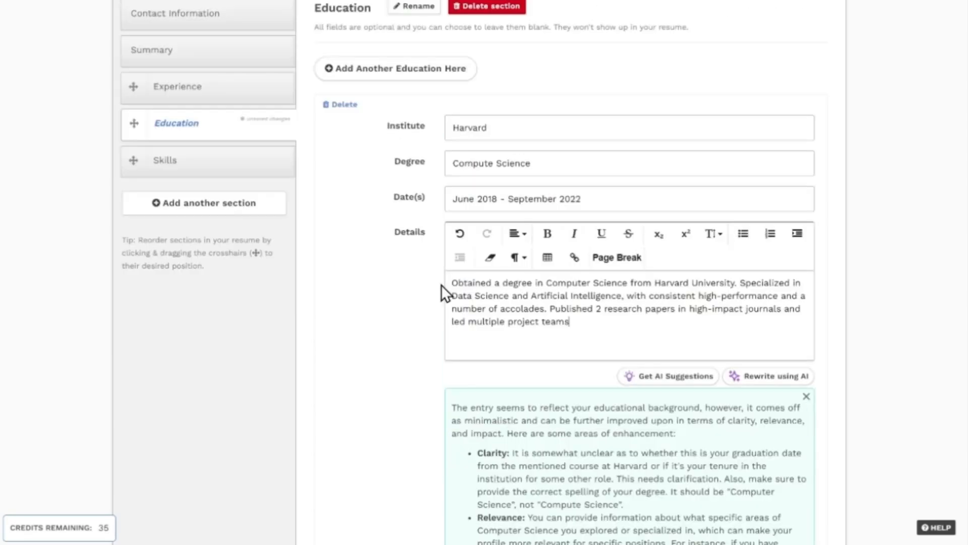
{"action": "scroll", "coordinate": [412, 298], "scroll_direction": "up", "scroll_amount": 3}
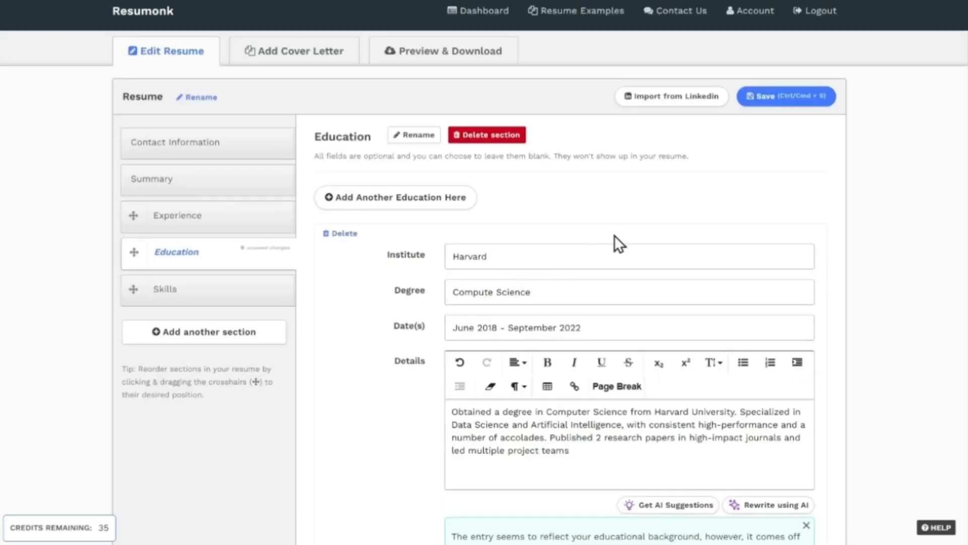
{"action": "left_click", "coordinate": [793, 101]}
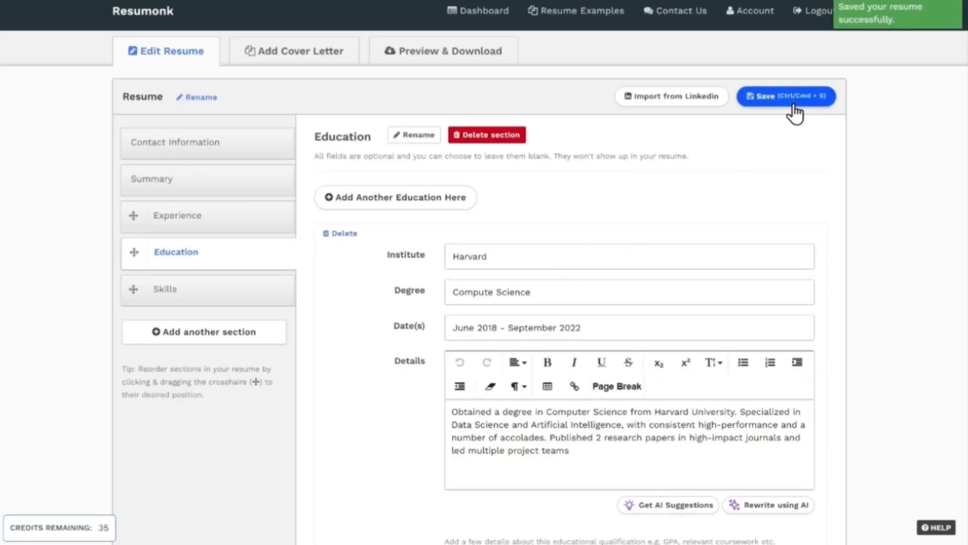
Step: In the Skills section, enter "writing code, fixing code, communicating with a team, managing projects"
{"action": "left_click", "coordinate": [211, 283]}
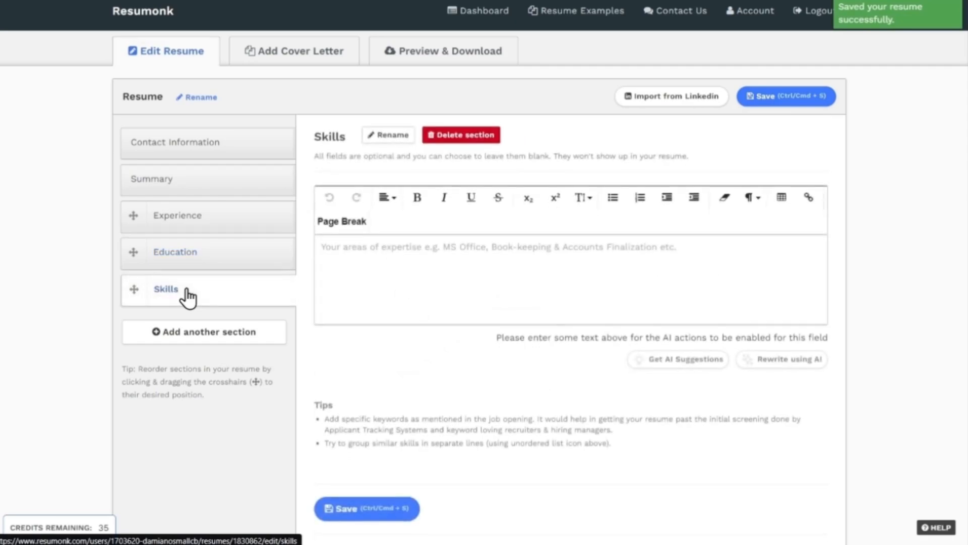
{"action": "left_click", "coordinate": [335, 259]}
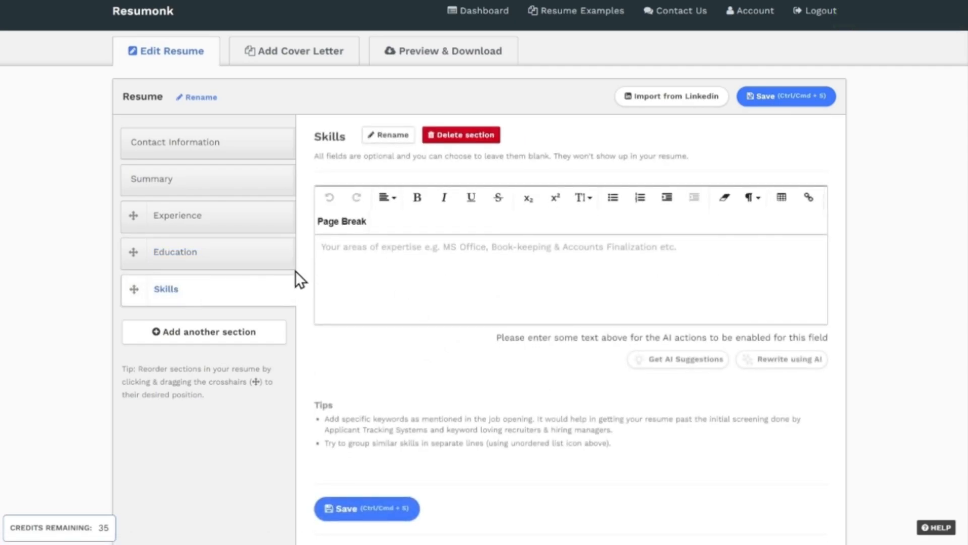
{"action": "type", "text": "writing code, fixing code"}
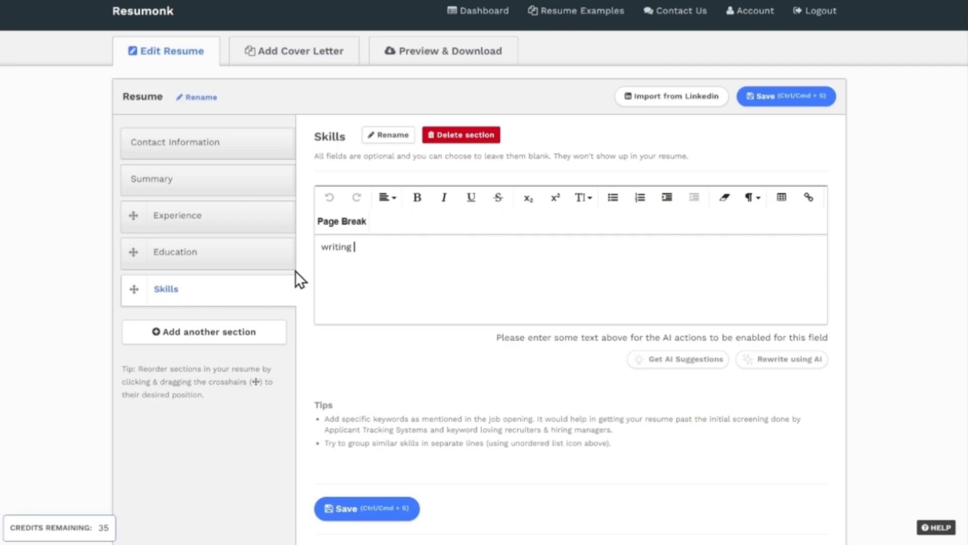
{"action": "type", "text": ", communicating with a team, managing projects"}
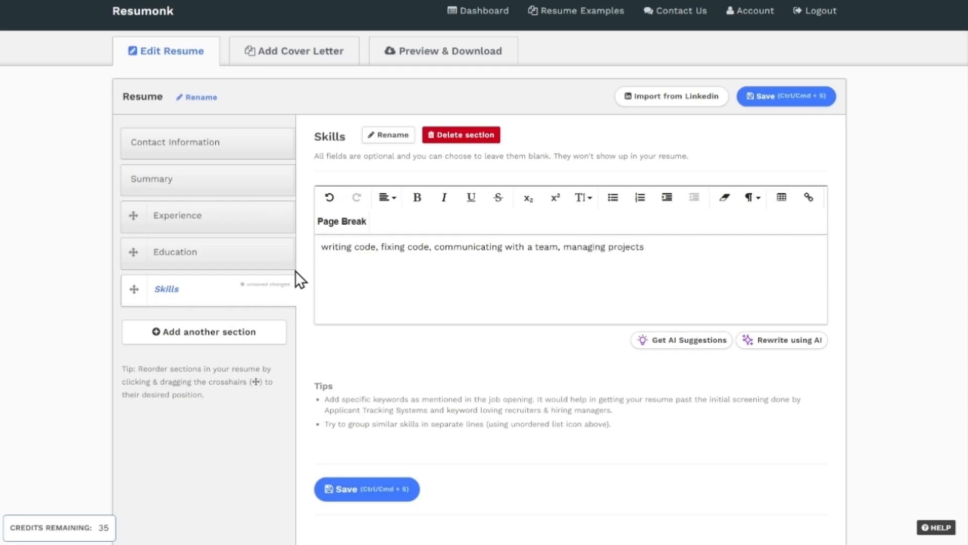
Step: Get AI suggestions for the skills, replace the skills text with the four suggested bullets from Programming to Project management, and save the resume
{"action": "left_click", "coordinate": [676, 345]}
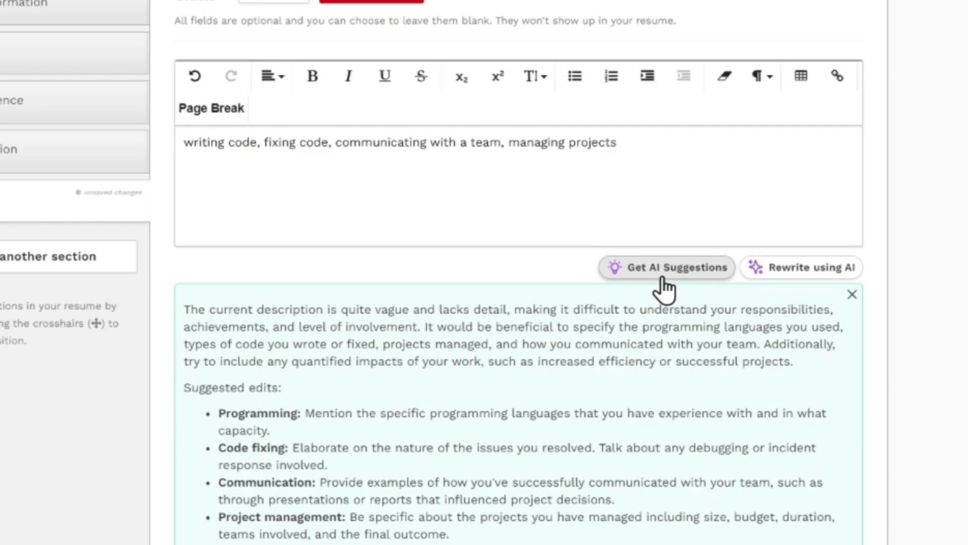
{"action": "scroll", "coordinate": [662, 278], "scroll_direction": "down", "scroll_amount": 1}
{"action": "left_click_drag", "start_coordinate": [220, 326], "coordinate": [450, 449]}
{"action": "right_click", "coordinate": [337, 421]}
{"action": "left_click", "coordinate": [393, 225]}
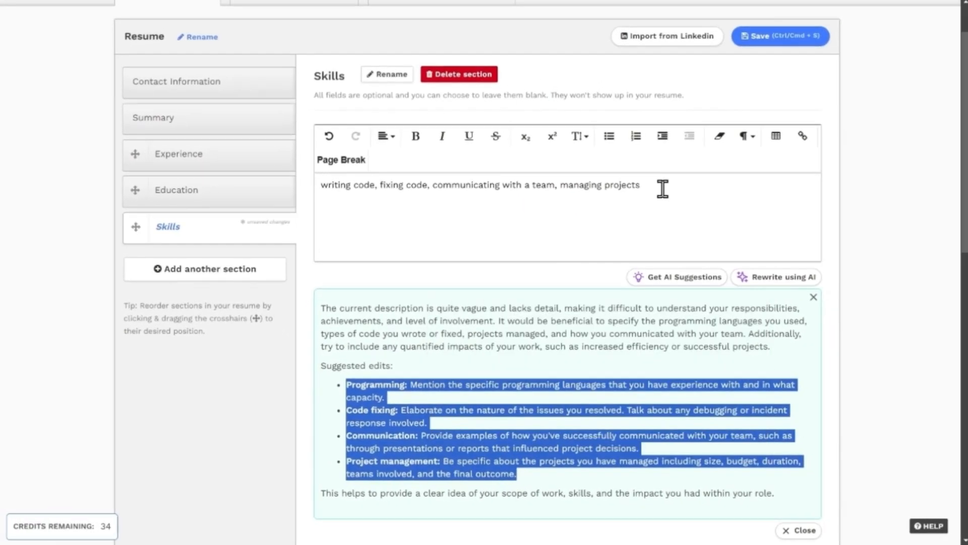
{"action": "triple_click", "coordinate": [662, 189]}
{"action": "key", "text": "ctrl+v"}
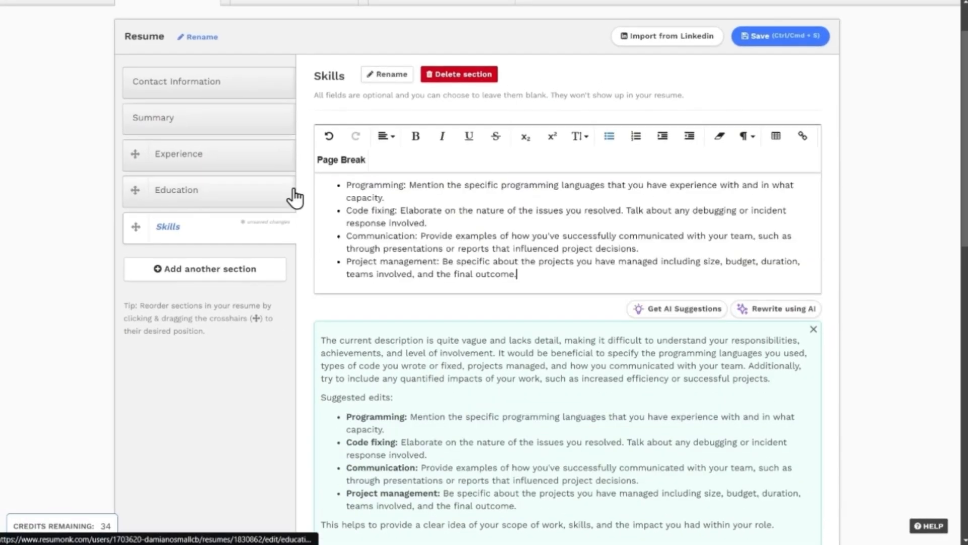
{"action": "scroll", "coordinate": [302, 217], "scroll_direction": "up", "scroll_amount": 2}
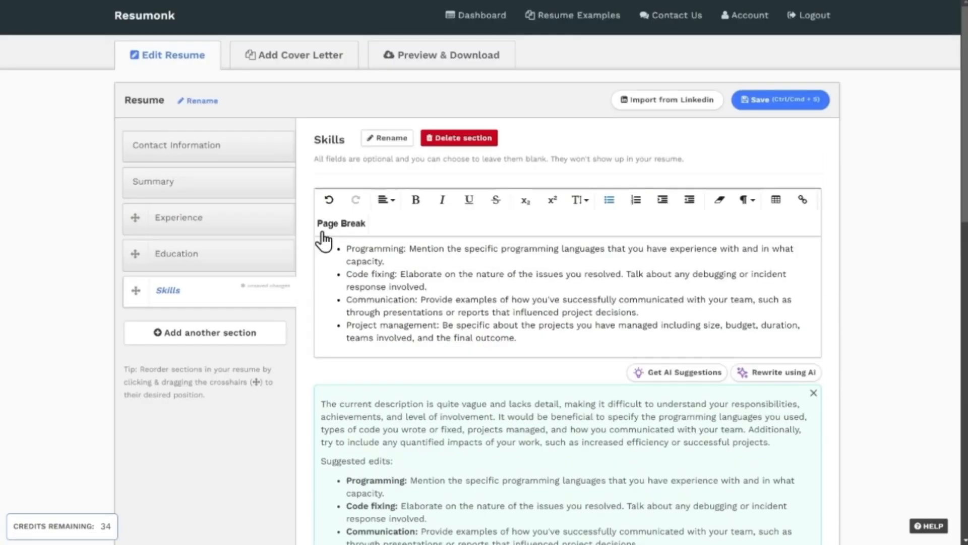
{"action": "left_click", "coordinate": [774, 104]}
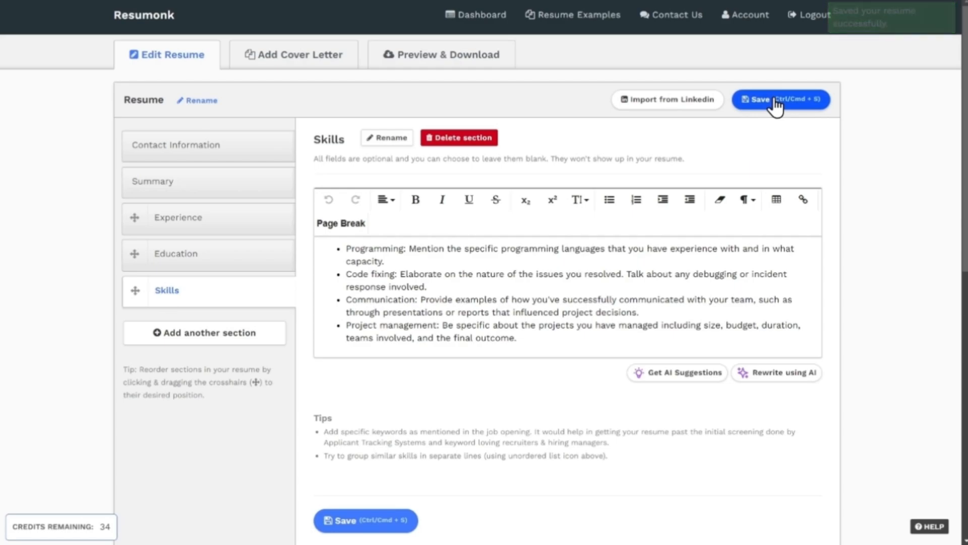
Step: Open the cover letter form and set the cover letter to be included before the resume
{"action": "left_click", "coordinate": [211, 335]}
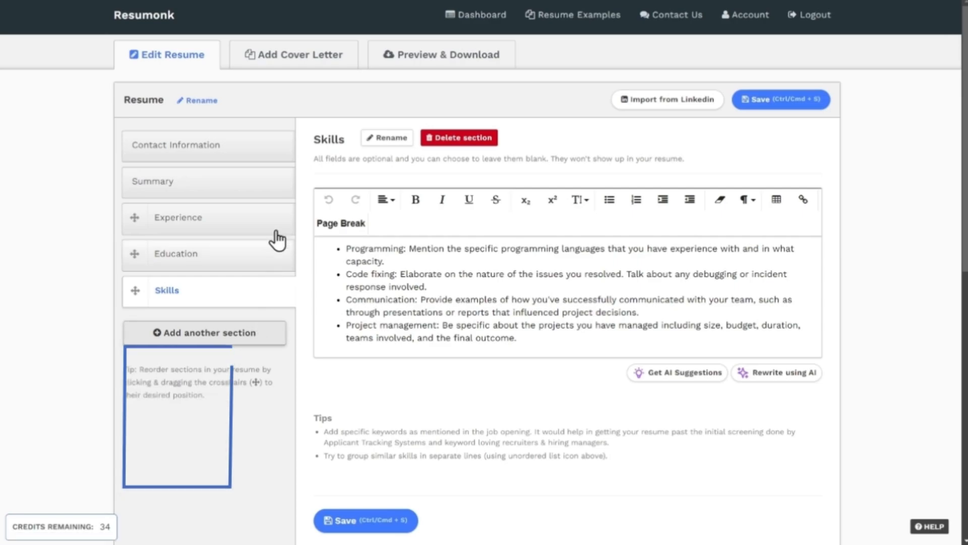
{"action": "left_click", "coordinate": [313, 64]}
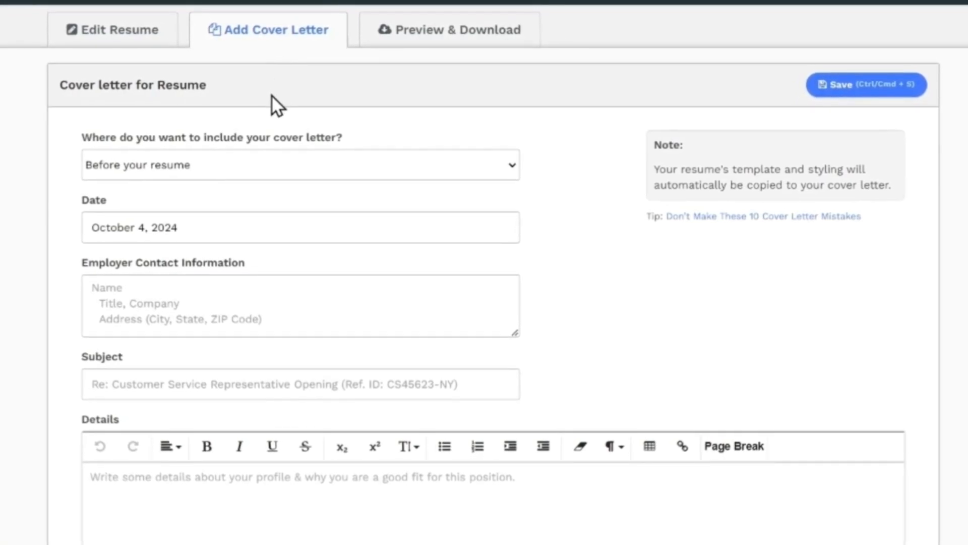
{"action": "left_click", "coordinate": [264, 168]}
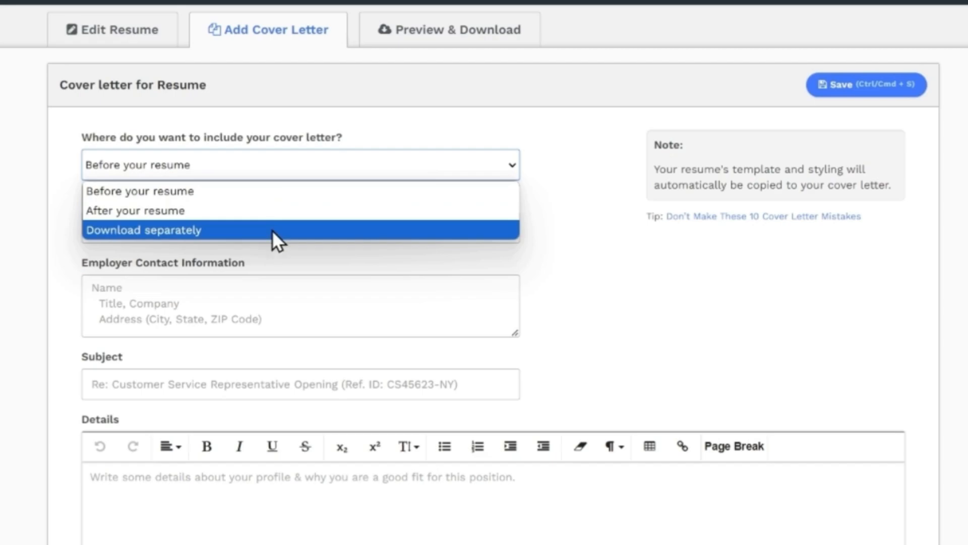
{"action": "left_click", "coordinate": [271, 197]}
Step: Fill in the employer's contact name, "Meta, Facebook" and the street address, and set the subject to "Software Engineer Job"
{"action": "left_click", "coordinate": [223, 287]}
{"action": "type", "text": "Meta"}
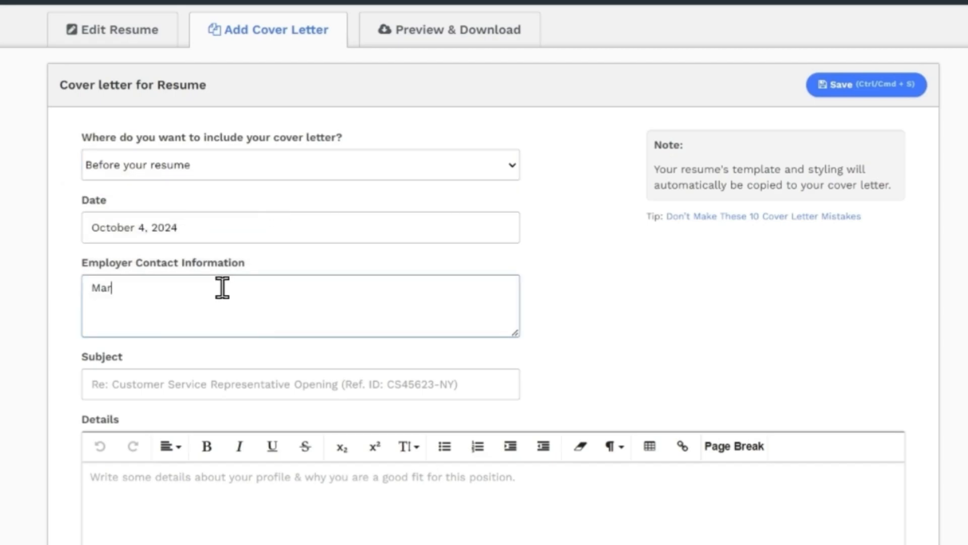
{"action": "type", "text": ", Facebook"}
{"action": "key", "text": "Return"}
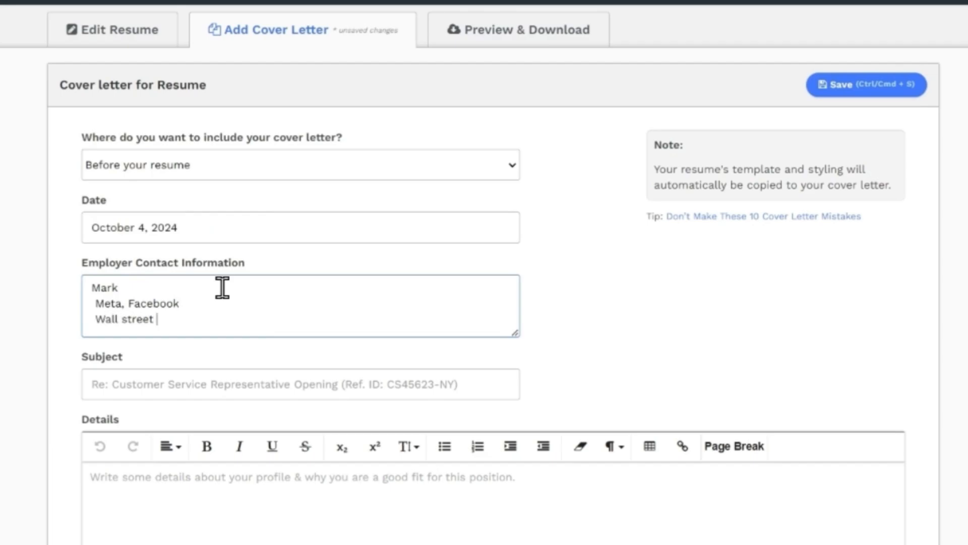
{"action": "key", "text": "Tab"}
{"action": "type", "text": "Software Engineer Job"}
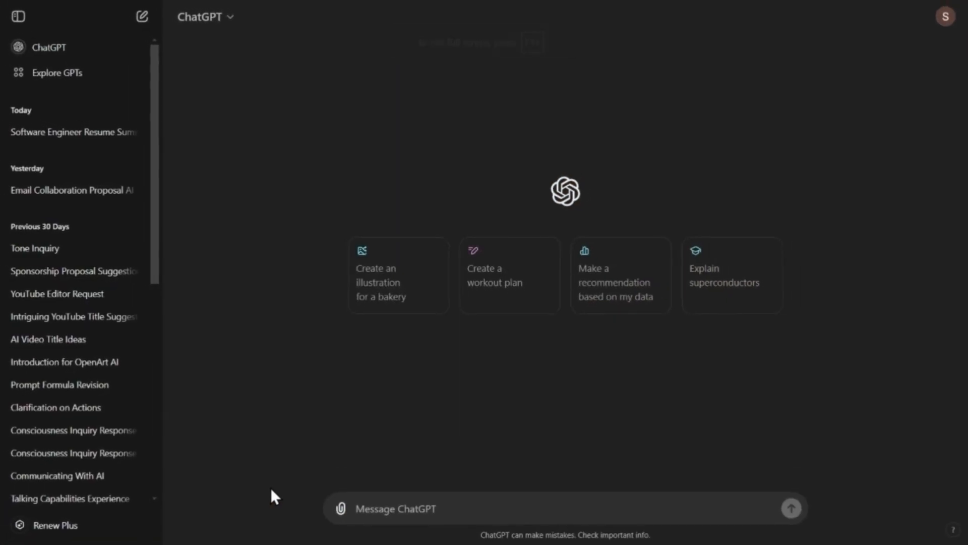
Step: In ChatGPT, request a cover letter for a software engineer job at meta, mentioning skills ( ), experience ( ) and how to add value to the company
{"action": "type", "text": "Write me a"}
{"action": "type", "text": " cover letter for a"}
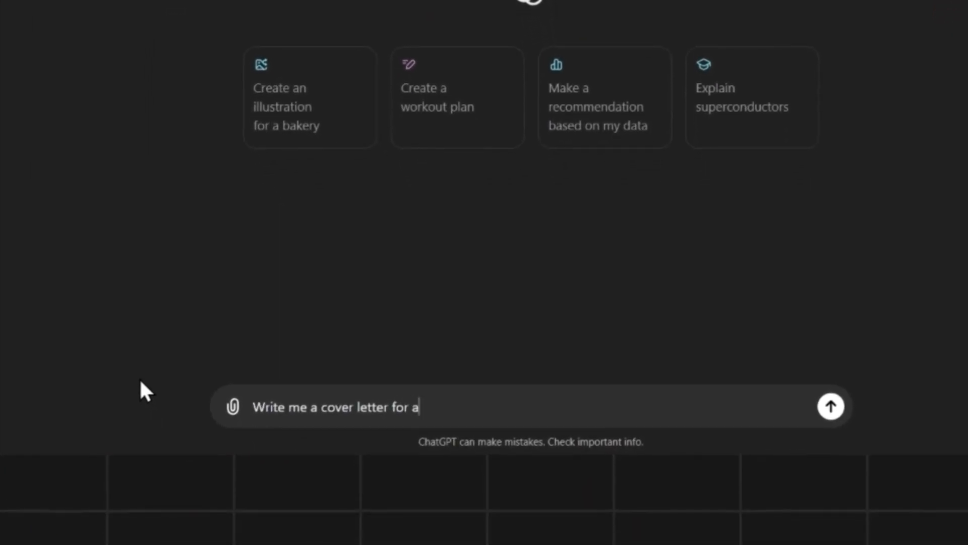
{"action": "type", "text": " software engineer job at meta."}
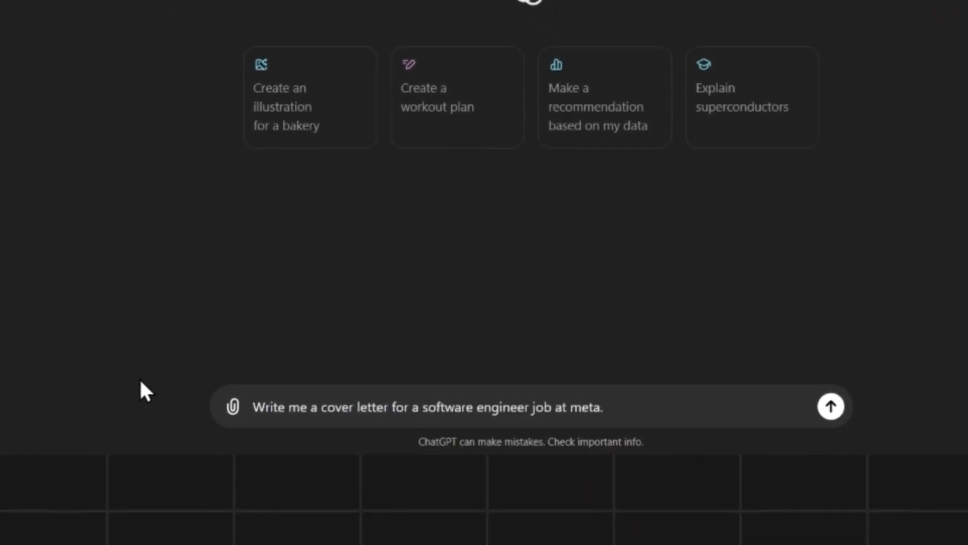
{"action": "type", "text": " Mention all my skills ( ) and my exp"}
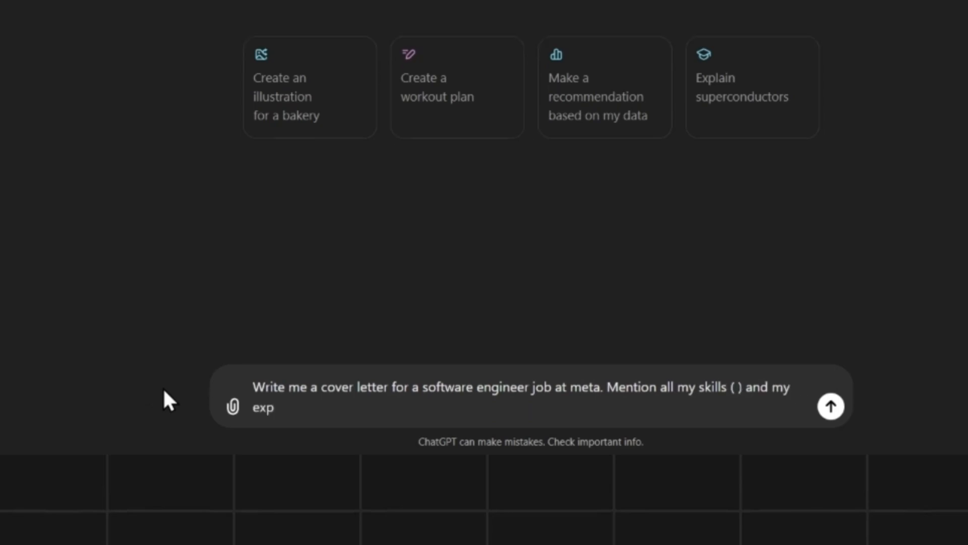
{"action": "type", "text": "erience ( ) and how I can add value to the company"}
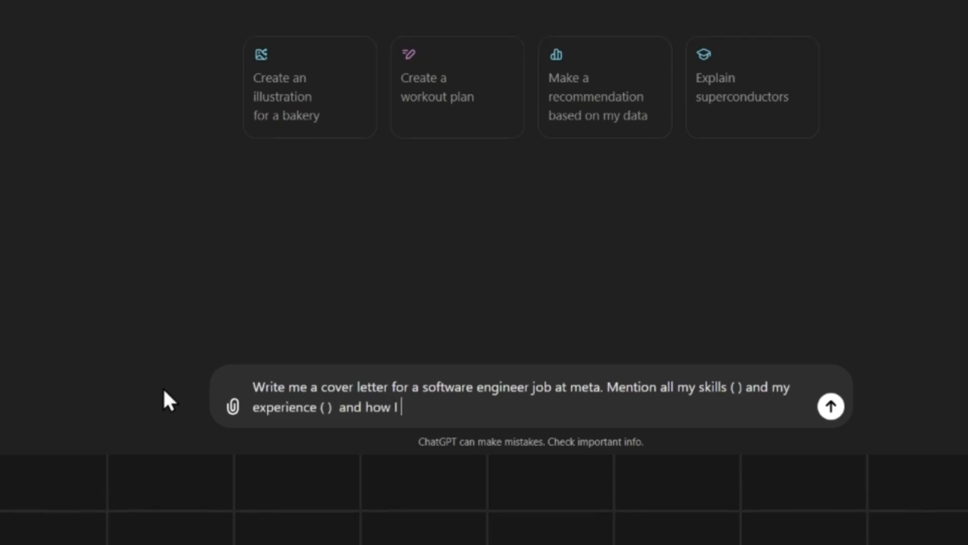
{"action": "key", "text": "Return"}
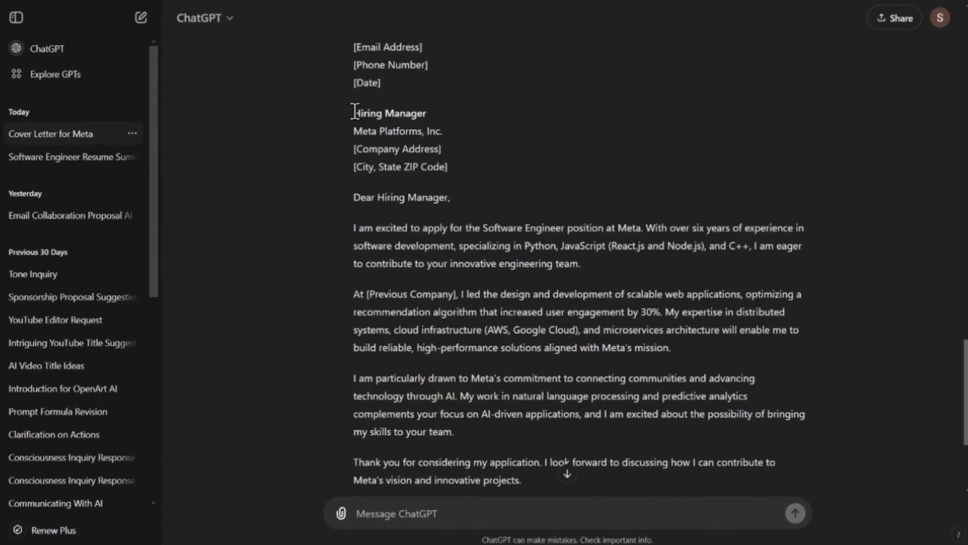
Step: Copy the generated letter into Resumonk's cover letter details, fill in the signature, and save the cover letter
{"action": "left_click_drag", "start_coordinate": [355, 111], "coordinate": [596, 454]}
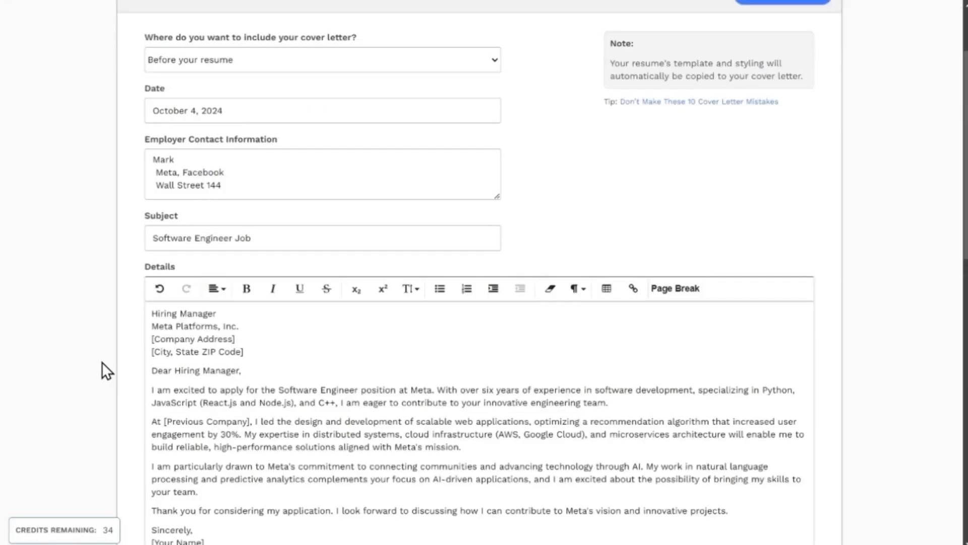
{"action": "scroll", "coordinate": [104, 371], "scroll_direction": "down", "scroll_amount": 3}
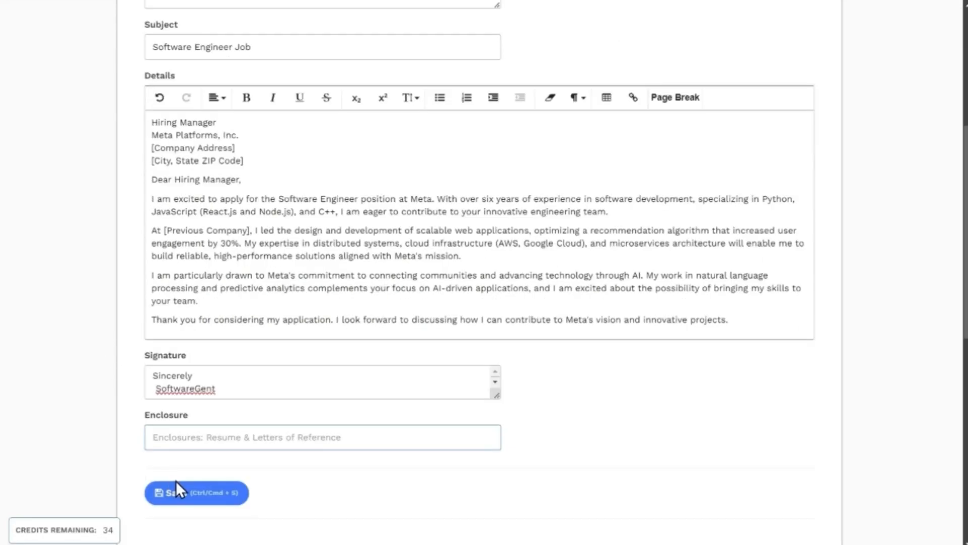
{"action": "left_click", "coordinate": [195, 493]}
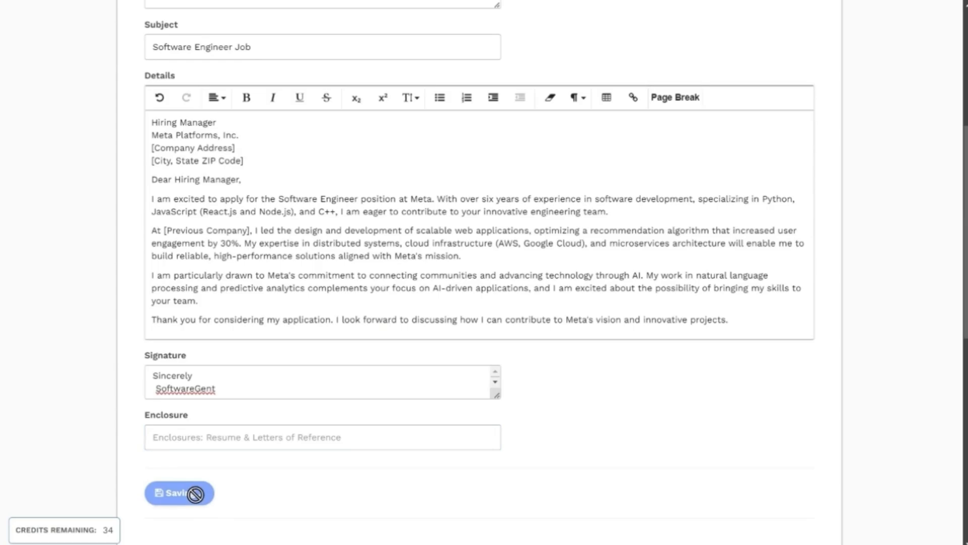
Step: Open the resume preview and browse the available design templates through to the last set
{"action": "scroll", "coordinate": [173, 244], "scroll_direction": "up", "scroll_amount": 6}
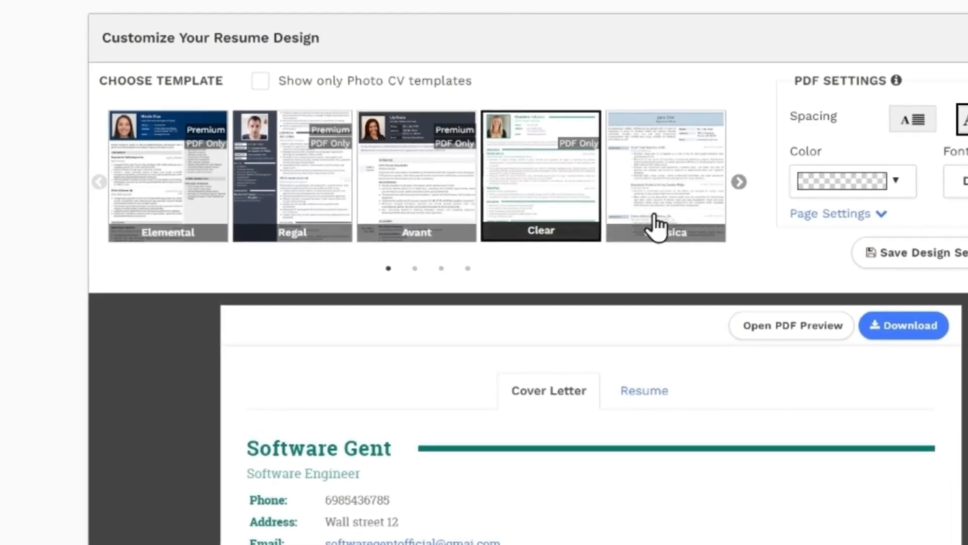
{"action": "left_click", "coordinate": [743, 187]}
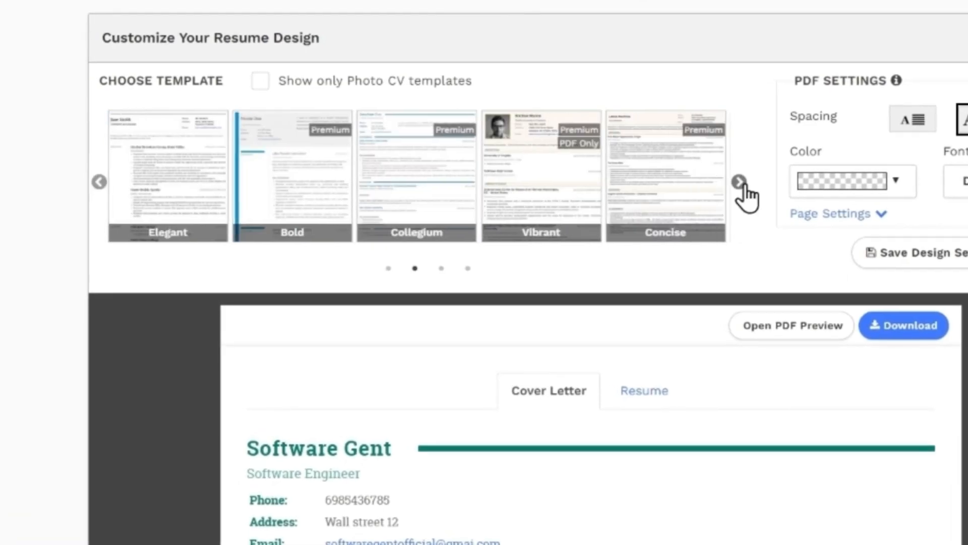
{"action": "left_click", "coordinate": [743, 187]}
{"action": "left_click", "coordinate": [742, 186]}
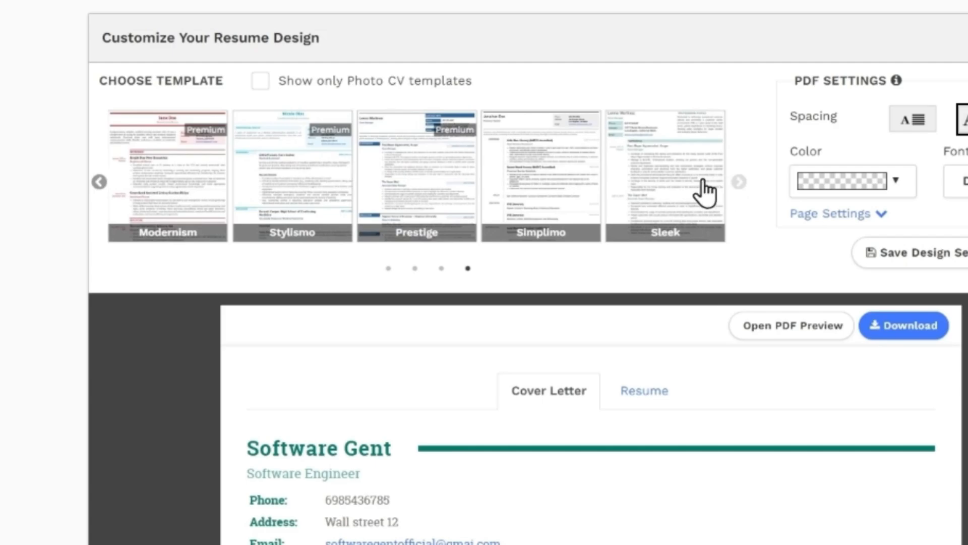
Step: Apply the Sleek template and review the cover letter and resume previews in that design
{"action": "left_click", "coordinate": [683, 188]}
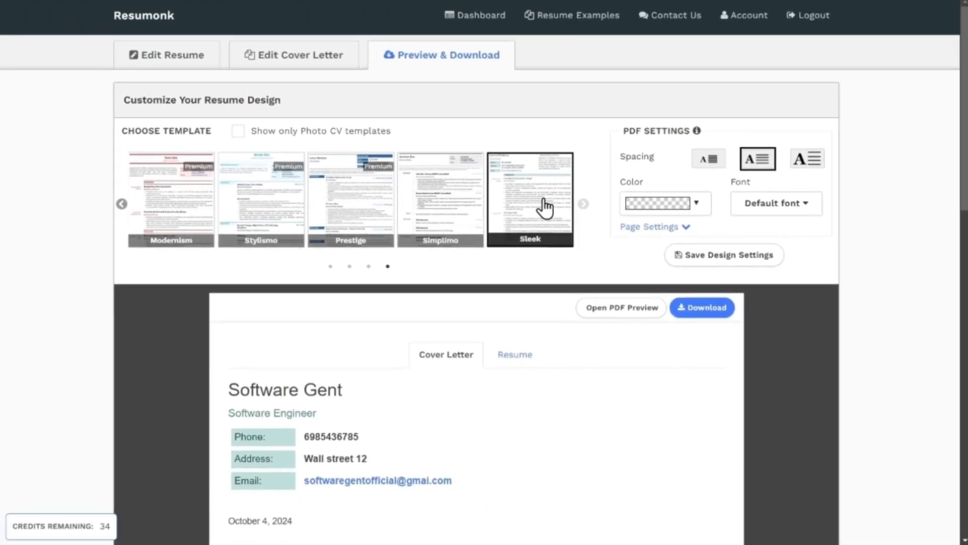
{"action": "scroll", "coordinate": [549, 252], "scroll_direction": "down", "scroll_amount": 4}
{"action": "scroll", "coordinate": [545, 260], "scroll_direction": "down", "scroll_amount": 3}
{"action": "scroll", "coordinate": [543, 255], "scroll_direction": "down", "scroll_amount": 3}
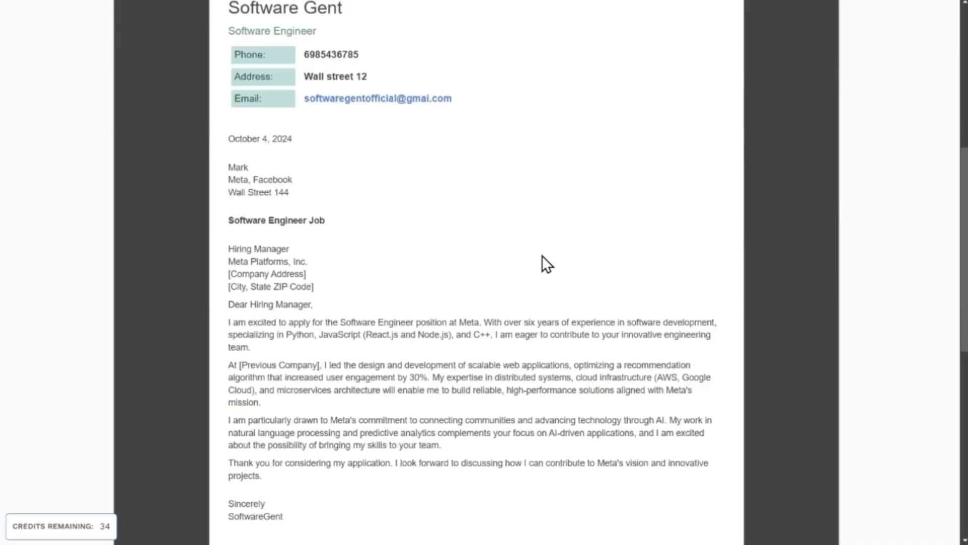
{"action": "scroll", "coordinate": [542, 256], "scroll_direction": "up", "scroll_amount": 3}
{"action": "scroll", "coordinate": [542, 255], "scroll_direction": "up", "scroll_amount": 4}
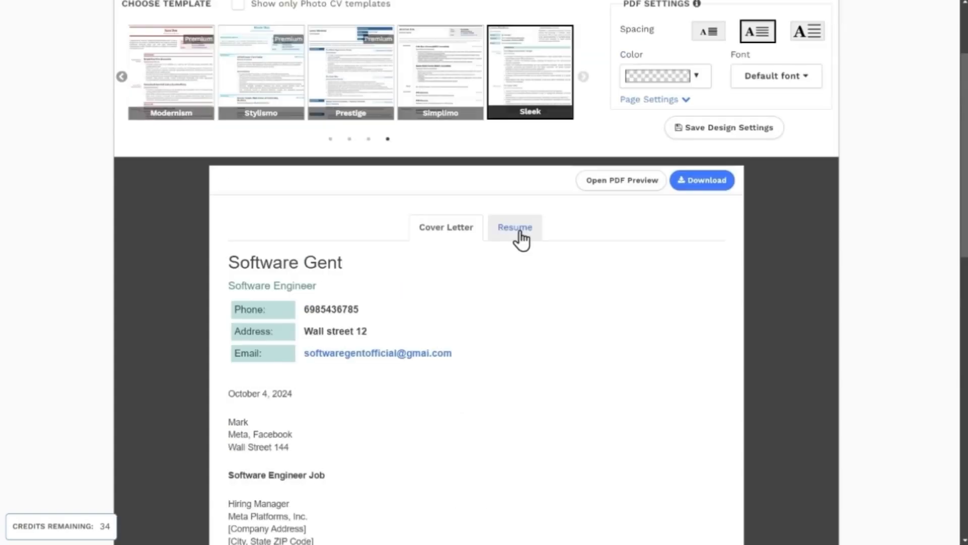
{"action": "left_click", "coordinate": [522, 232]}
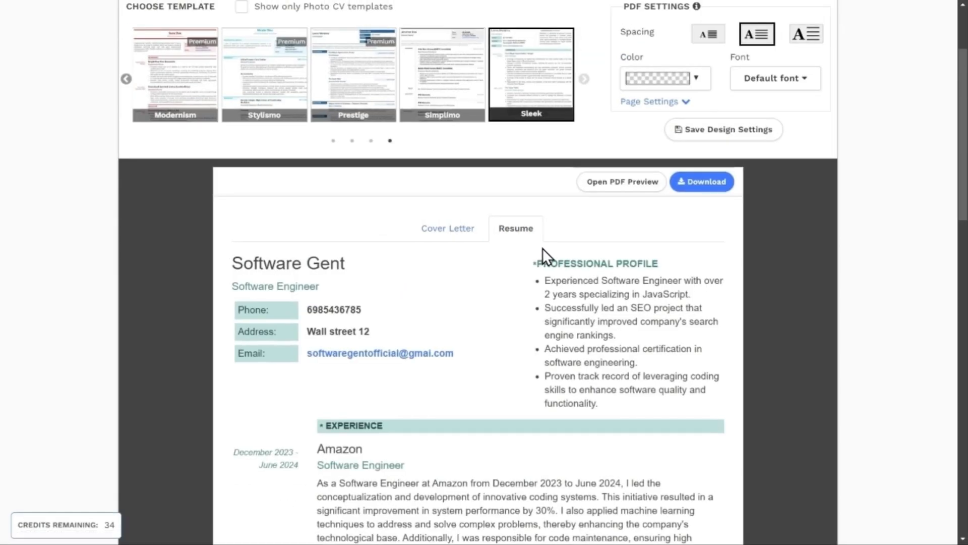
{"action": "scroll", "coordinate": [525, 260], "scroll_direction": "down", "scroll_amount": 10}
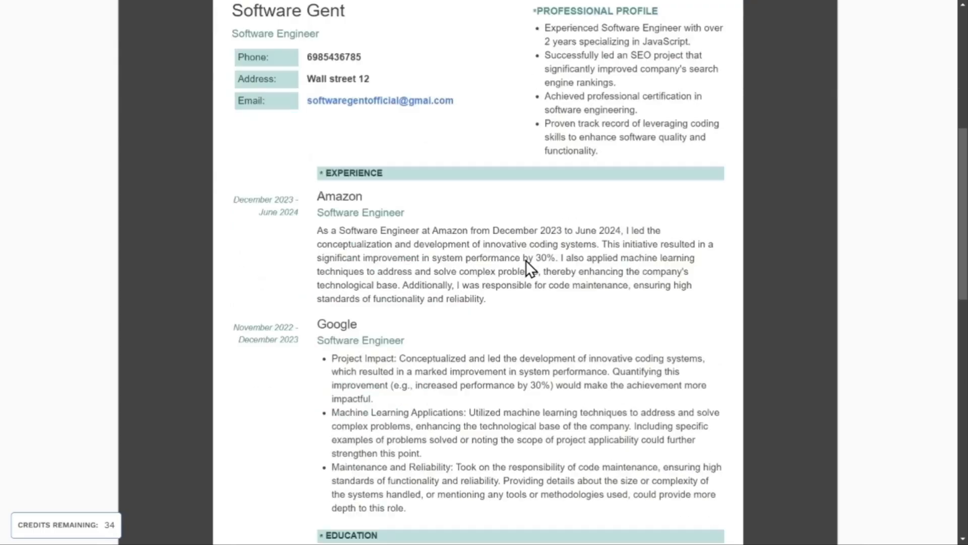
{"action": "scroll", "coordinate": [525, 260], "scroll_direction": "up", "scroll_amount": 10}
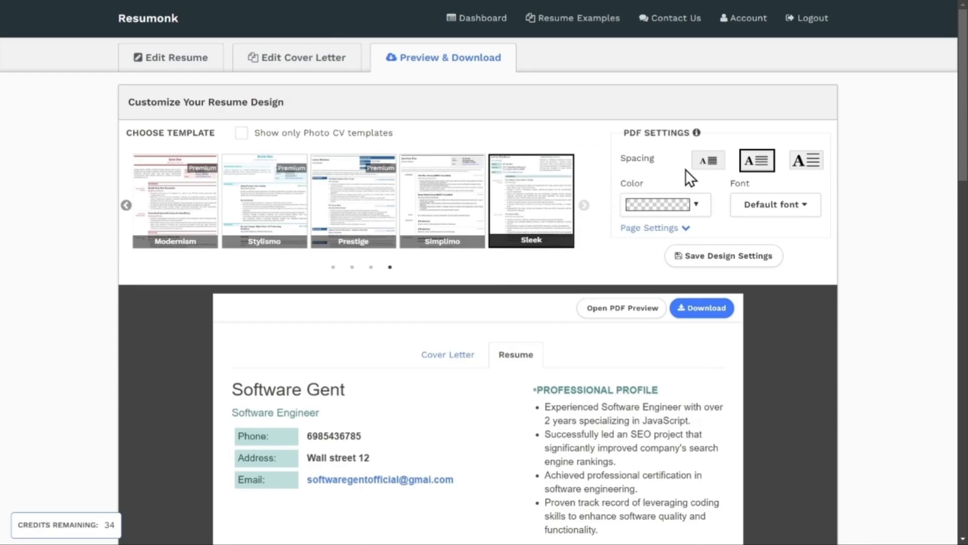
Step: Try the small spacing in the PDF settings, and set the spacing to the largest option
{"action": "left_click", "coordinate": [709, 167]}
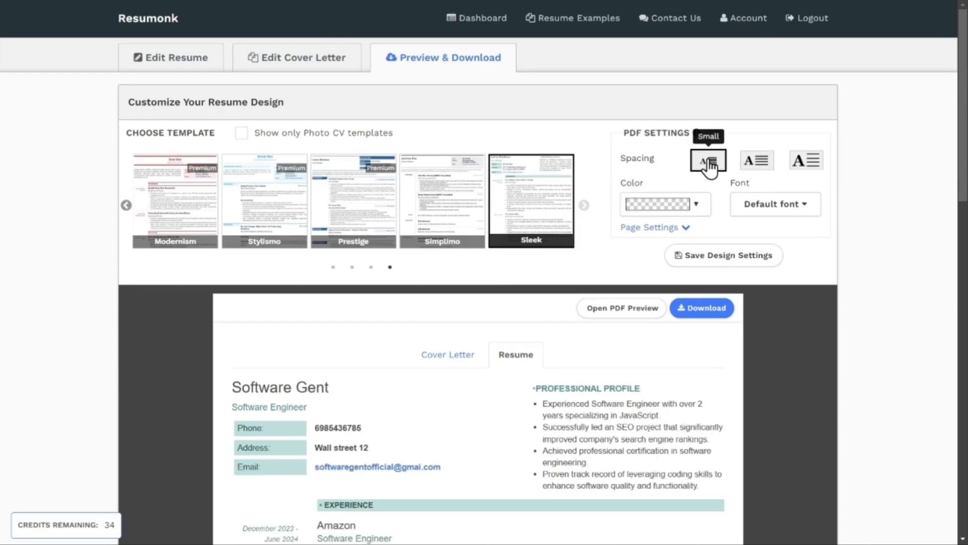
{"action": "left_click", "coordinate": [806, 161]}
Step: Try bright red as the design color, and reset the color to the template's default
{"action": "left_click", "coordinate": [695, 206]}
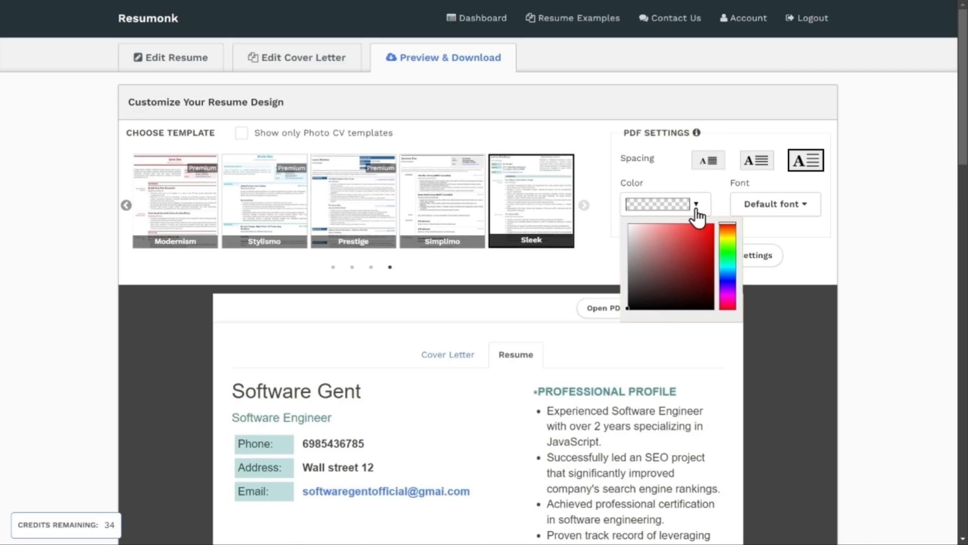
{"action": "left_click", "coordinate": [687, 246]}
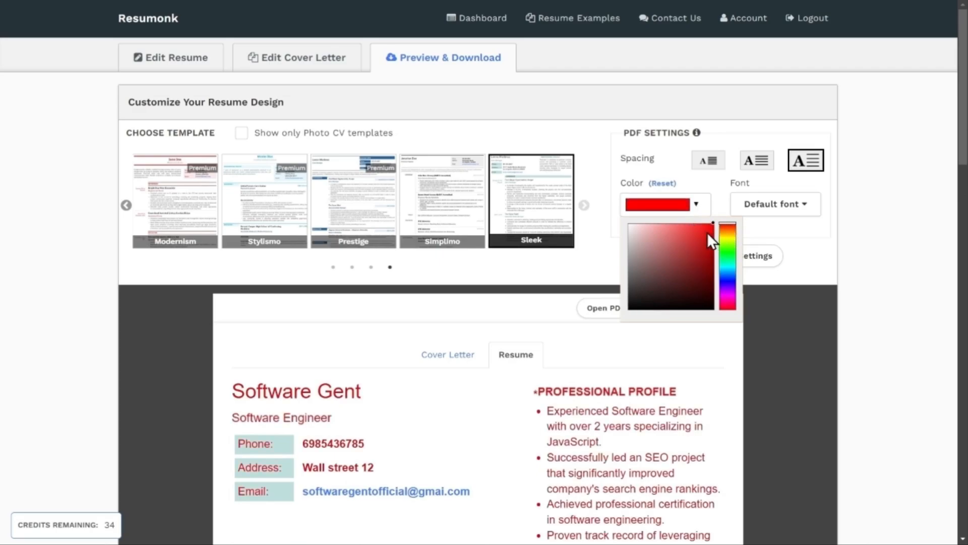
{"action": "left_click", "coordinate": [662, 184]}
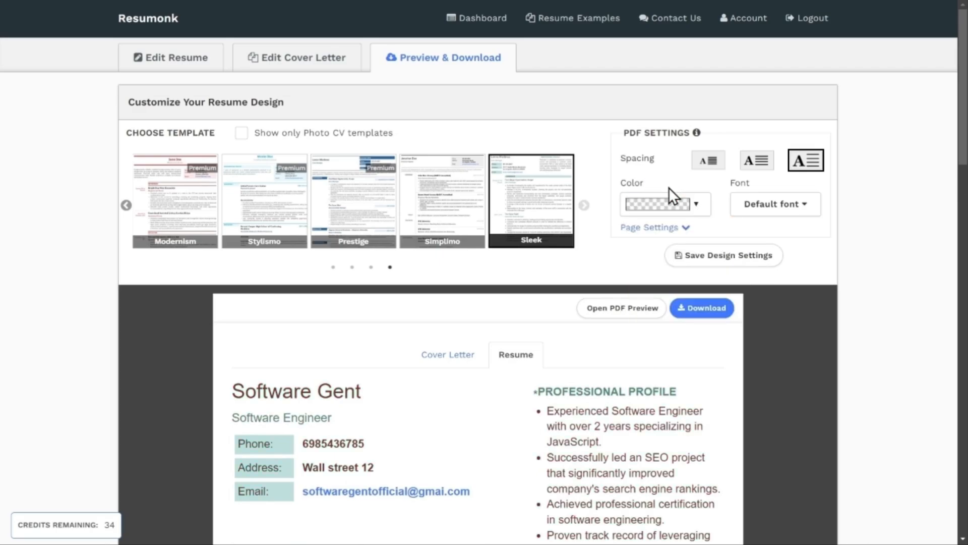
Step: Look through the fonts offered in the PDF settings without choosing a different one
{"action": "left_click", "coordinate": [775, 204]}
{"action": "scroll", "coordinate": [786, 331], "scroll_direction": "down", "scroll_amount": 3}
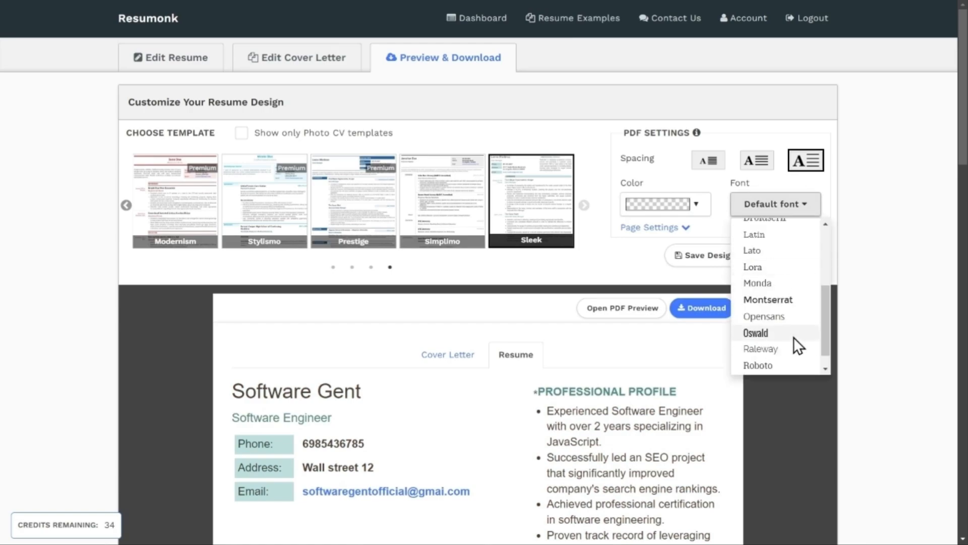
{"action": "scroll", "coordinate": [794, 301], "scroll_direction": "up", "scroll_amount": 4}
{"action": "left_click", "coordinate": [802, 207]}
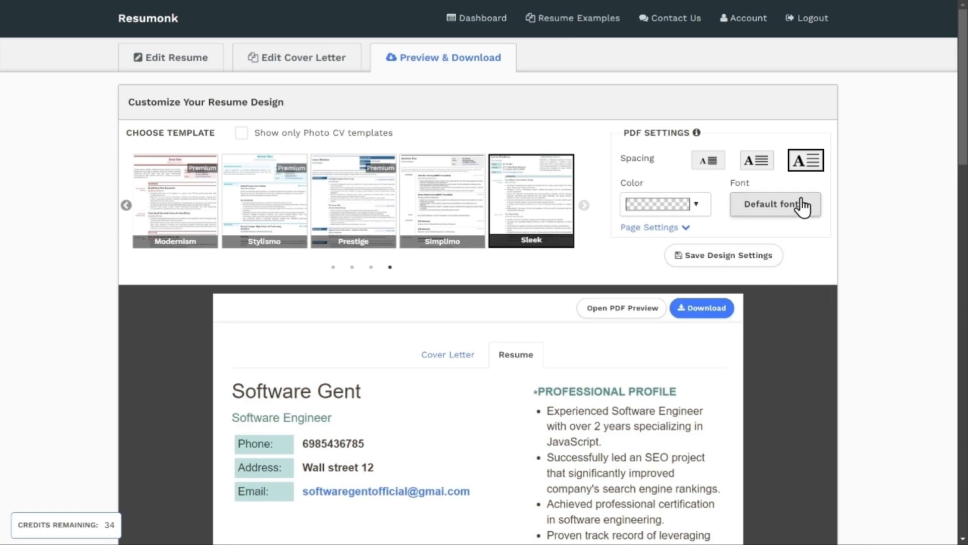
Step: Return to the first set of design templates and apply the Regal template
{"action": "left_click", "coordinate": [124, 212]}
{"action": "left_click", "coordinate": [125, 212]}
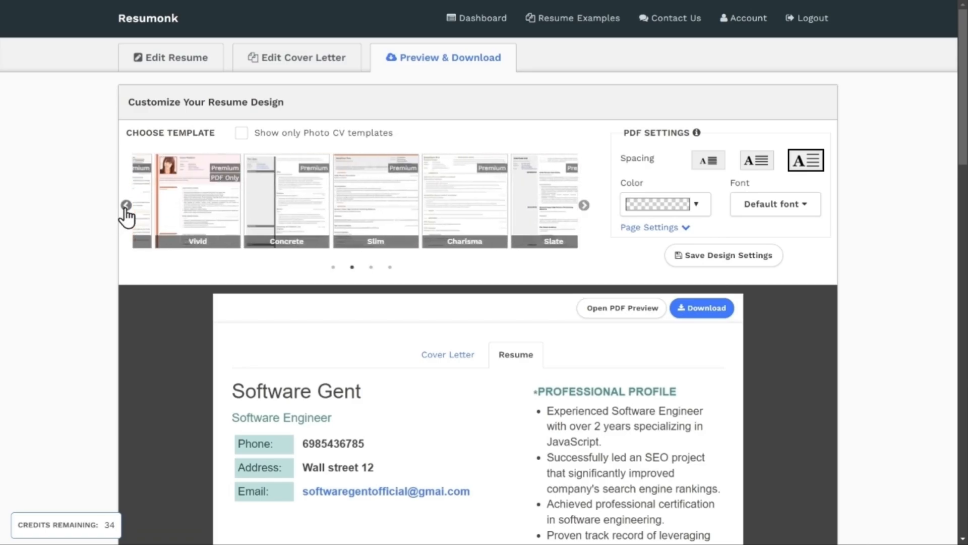
{"action": "left_click", "coordinate": [125, 211]}
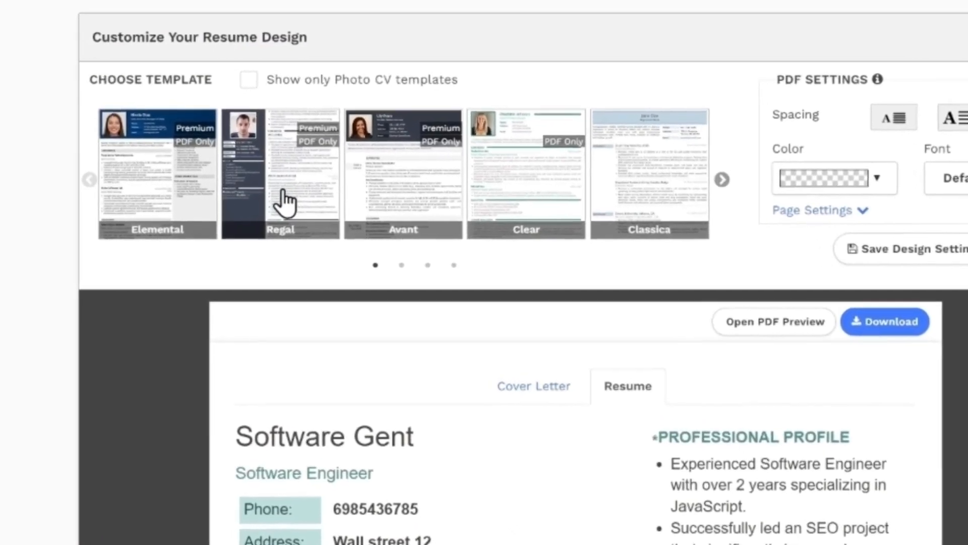
{"action": "left_click", "coordinate": [285, 202]}
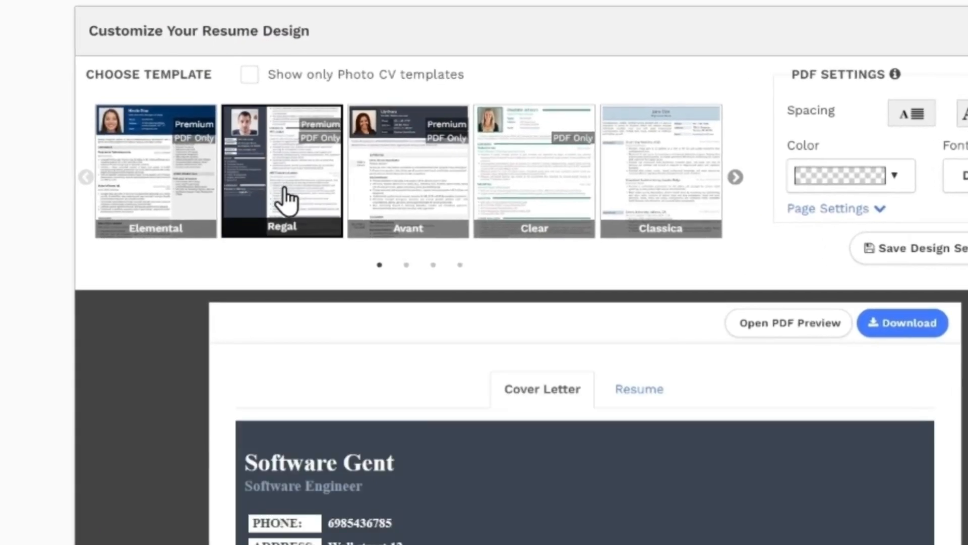
Step: Review the resume in the Regal design, from the photo and profile through skills and experience to education
{"action": "scroll", "coordinate": [398, 189], "scroll_direction": "down", "scroll_amount": 7}
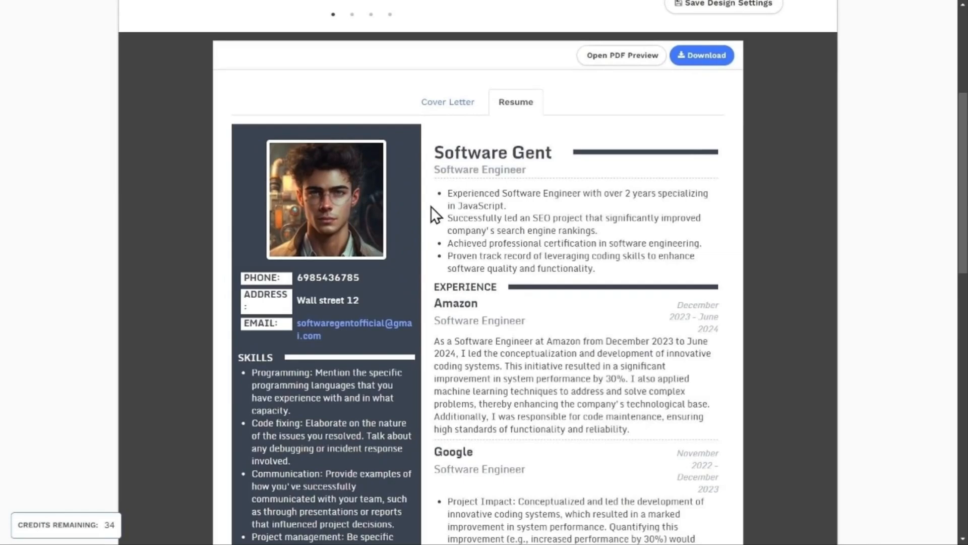
{"action": "scroll", "coordinate": [431, 207], "scroll_direction": "down", "scroll_amount": 1}
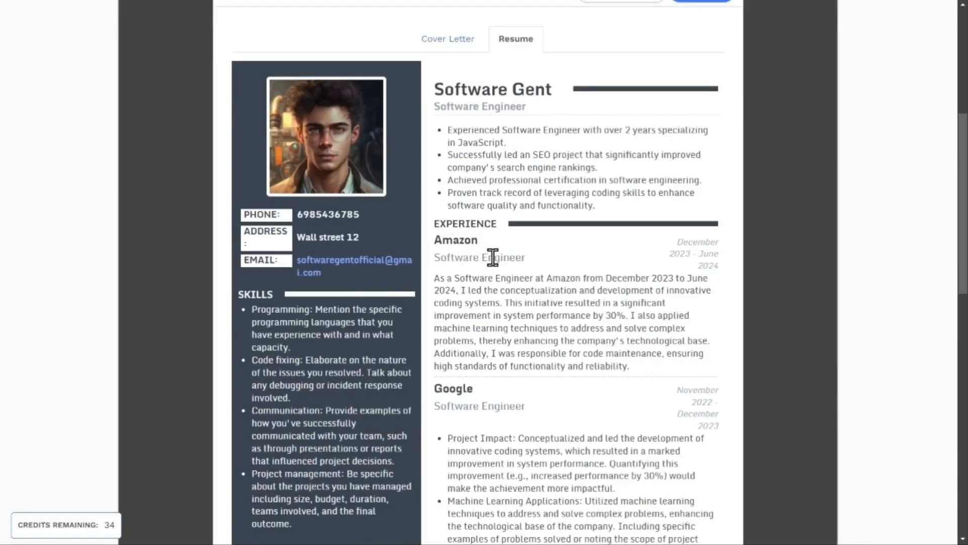
{"action": "scroll", "coordinate": [504, 302], "scroll_direction": "down", "scroll_amount": 6}
{"action": "scroll", "coordinate": [520, 373], "scroll_direction": "up", "scroll_amount": 2}
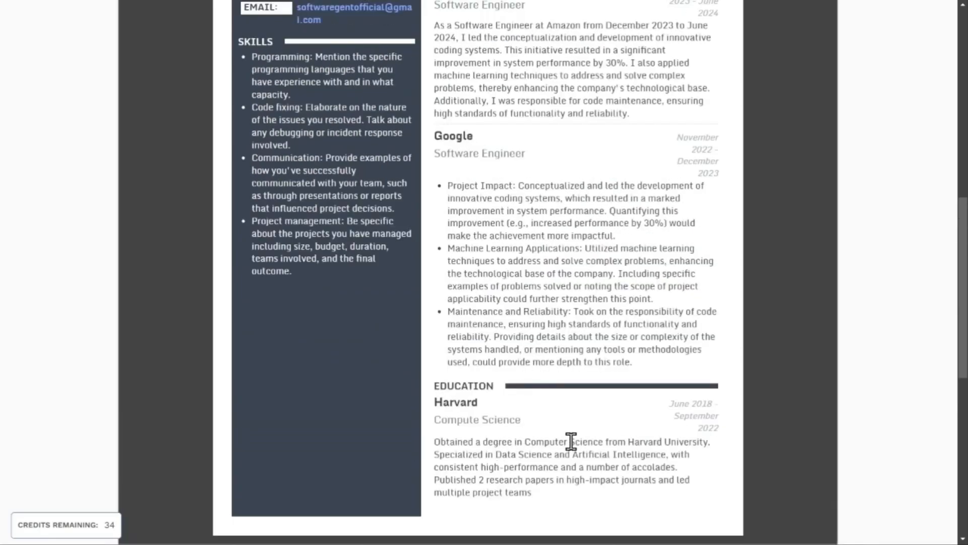
{"action": "scroll", "coordinate": [567, 459], "scroll_direction": "up", "scroll_amount": 2}
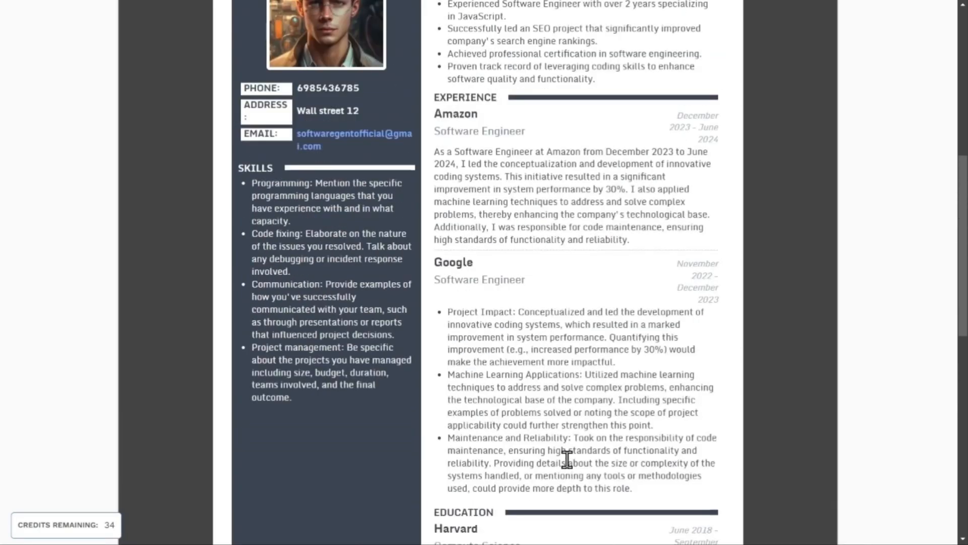
{"action": "scroll", "coordinate": [567, 459], "scroll_direction": "up", "scroll_amount": 2}
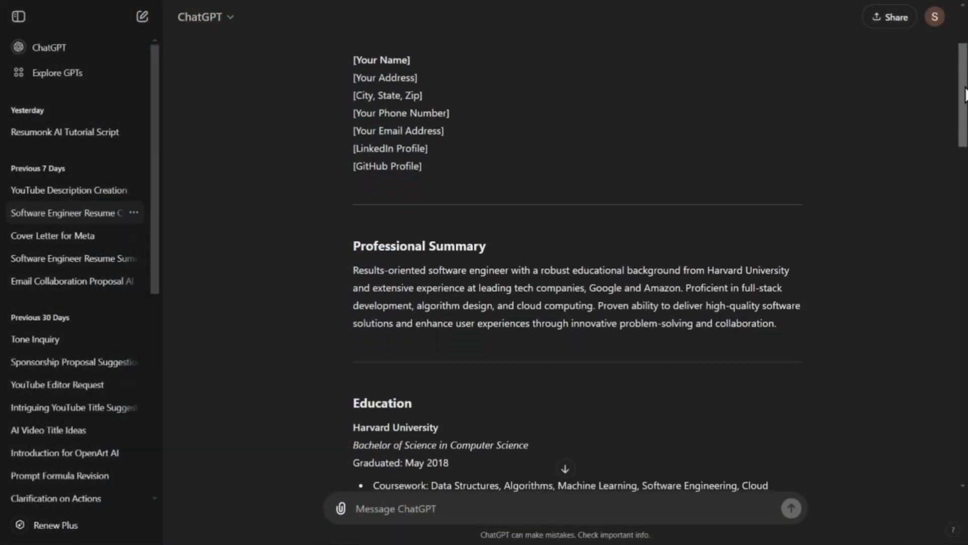
{"action": "left_click_drag", "start_coordinate": [964, 94], "coordinate": [951, 433]}
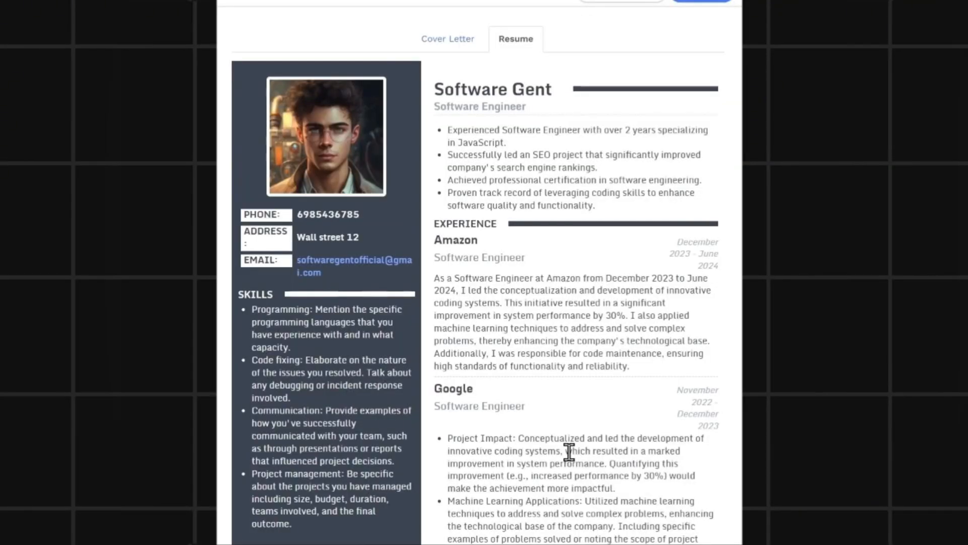